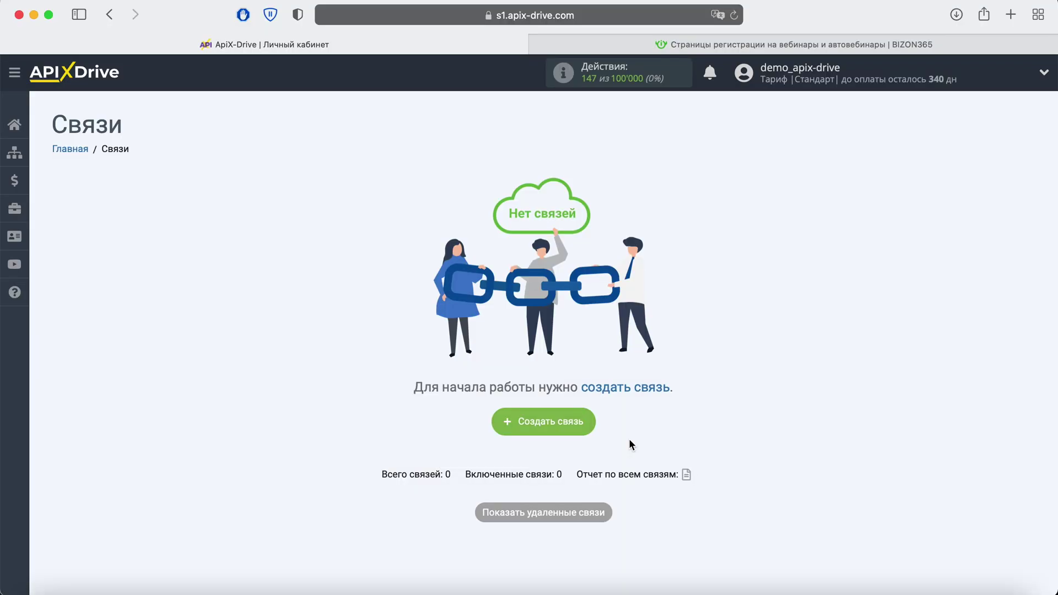
# Step: Create a new connection and set Facebook as its data source system
pyautogui.click(588, 429)
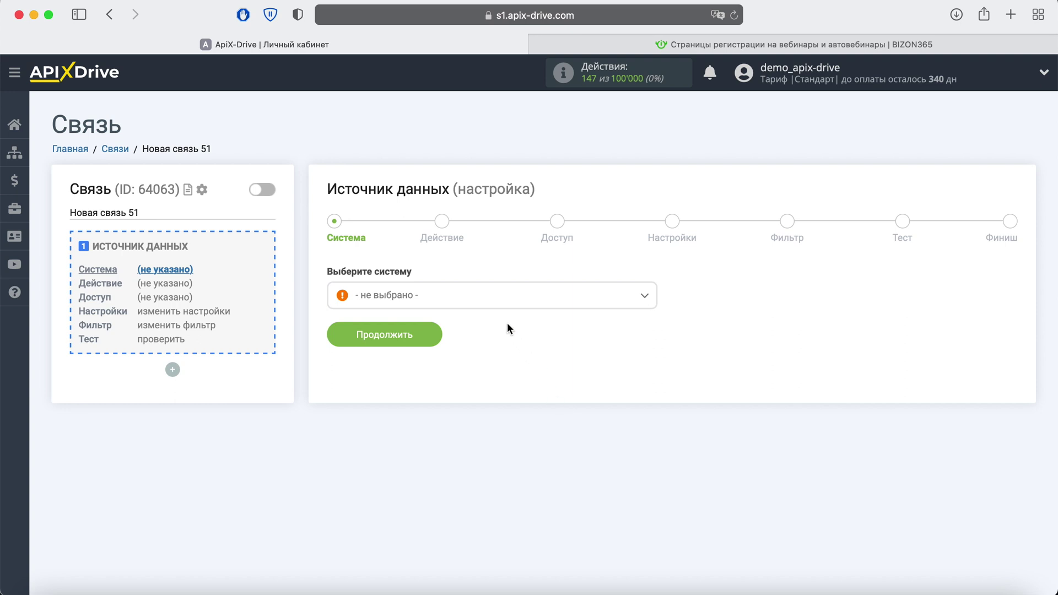
pyautogui.click(496, 298)
pyautogui.scroll(-10, 507, 420)
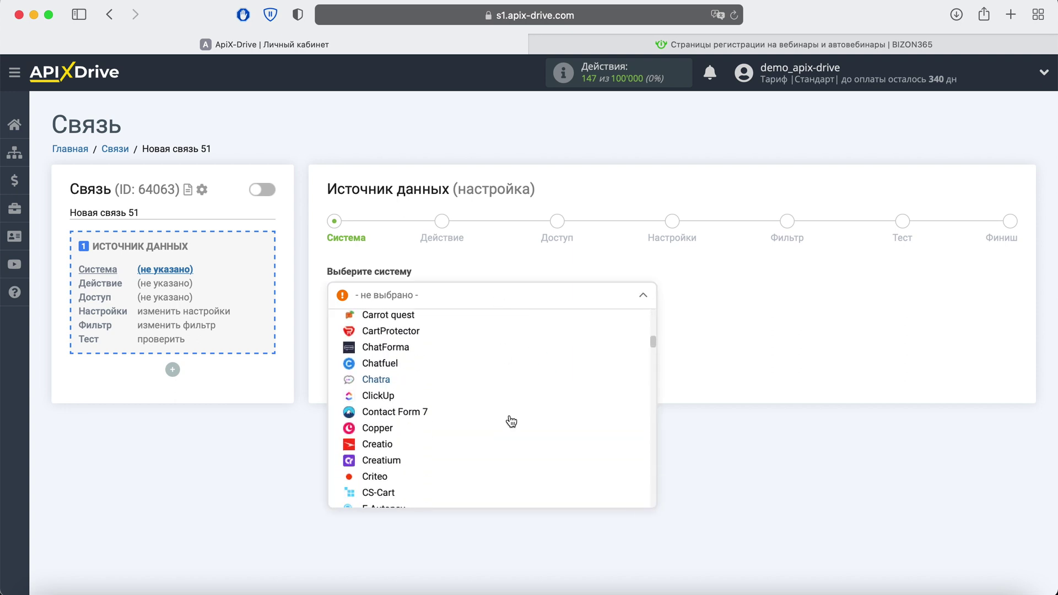
pyautogui.scroll(-5, 507, 421)
pyautogui.click(363, 402)
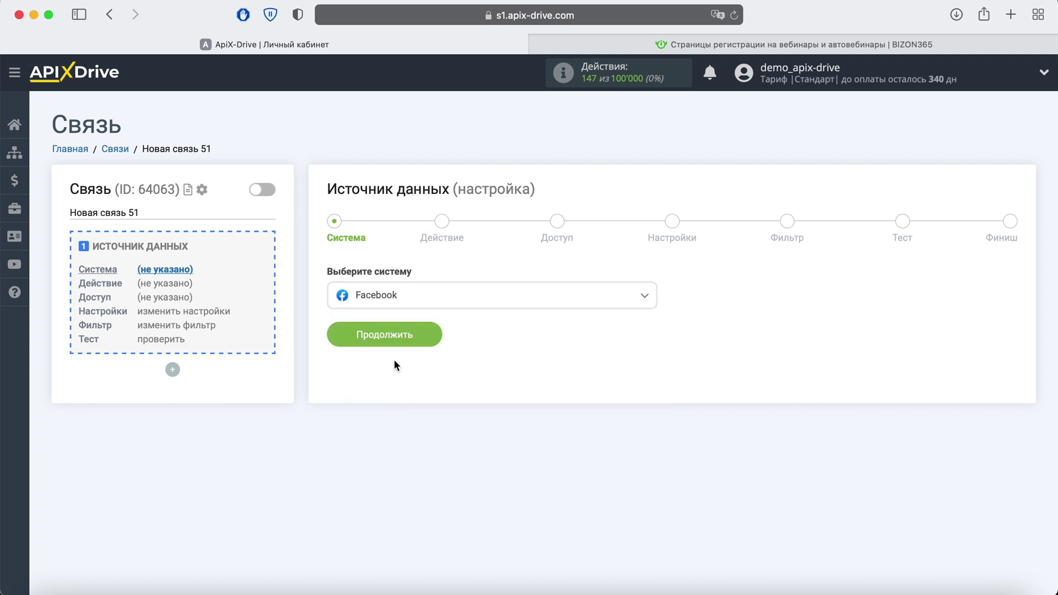
pyautogui.click(427, 334)
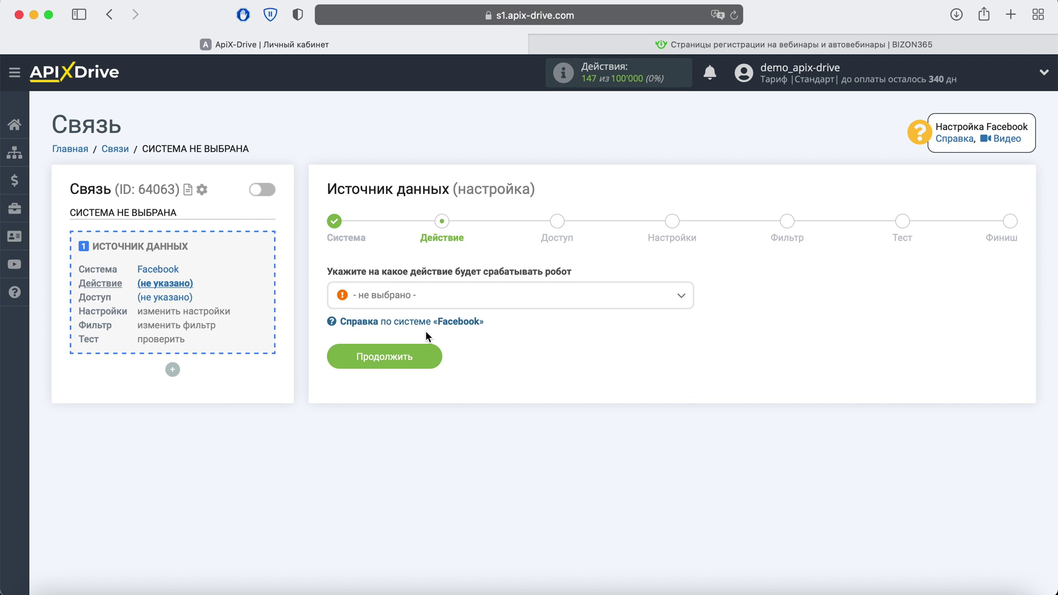
# Step: Set the Facebook source action to «Загрузить лиды» and continue to the access stage
pyautogui.click(456, 297)
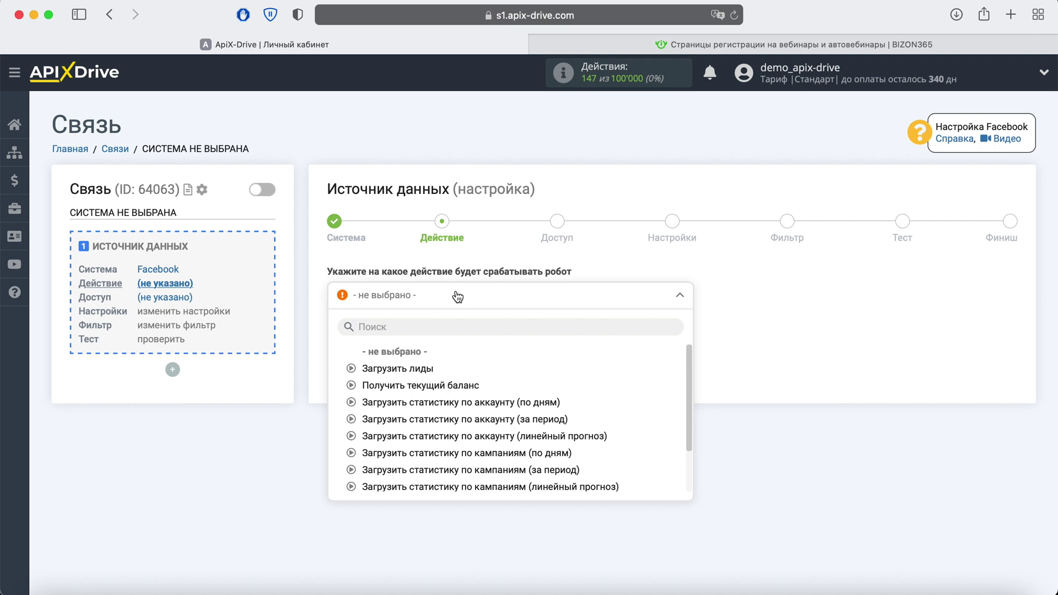
pyautogui.click(420, 373)
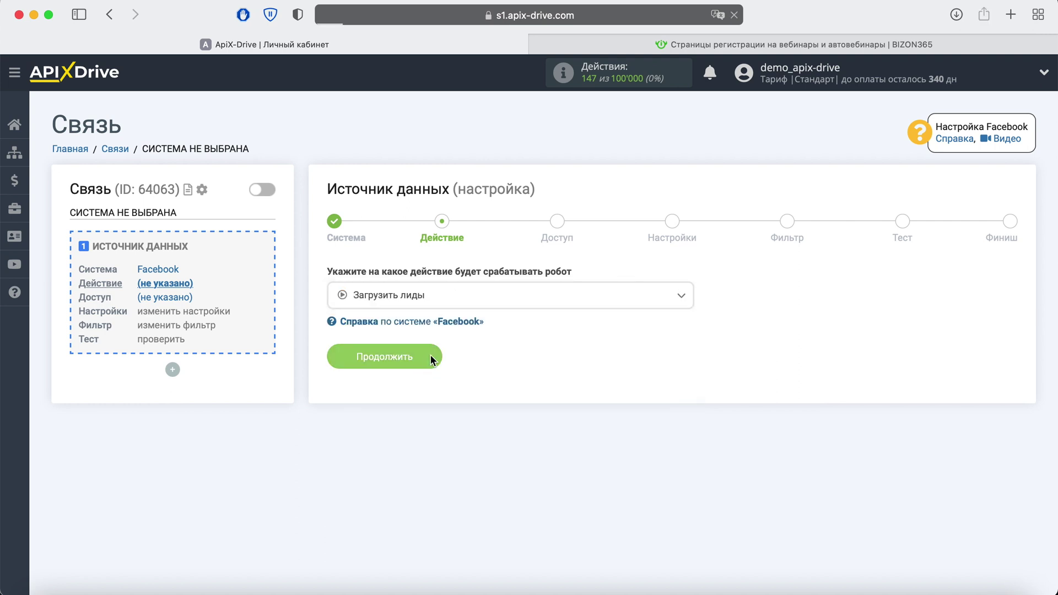
pyautogui.click(431, 356)
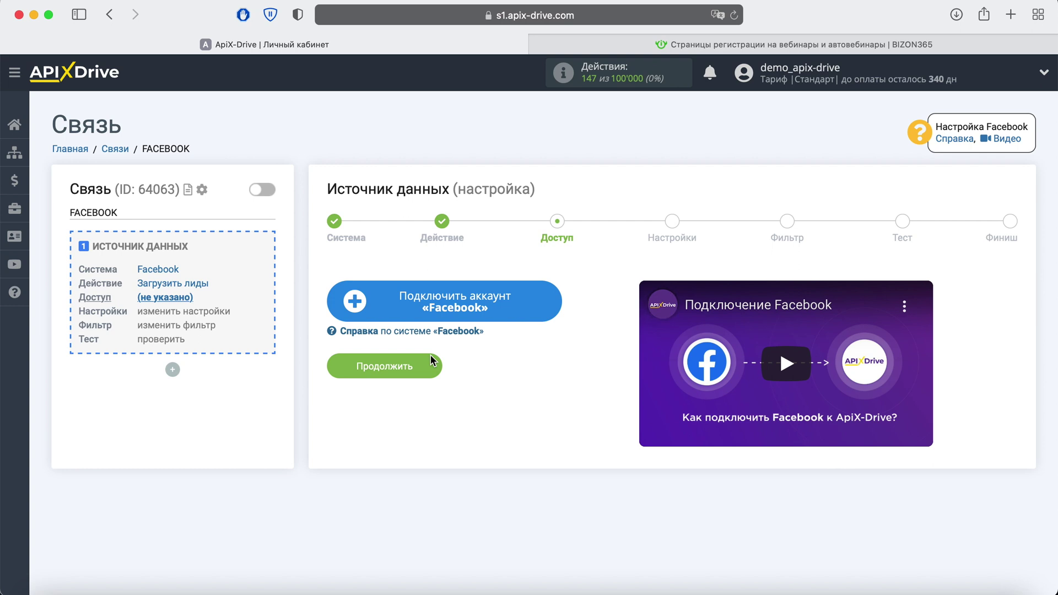
# Step: Start connecting a Facebook account and log in with the saved login and account password
pyautogui.click(543, 308)
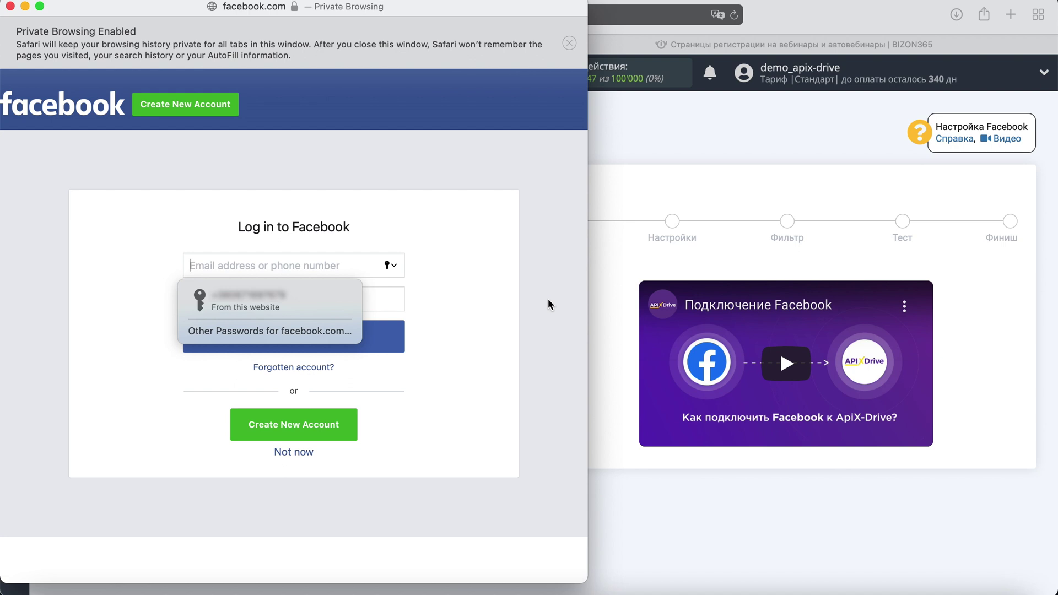
pyautogui.click(333, 298)
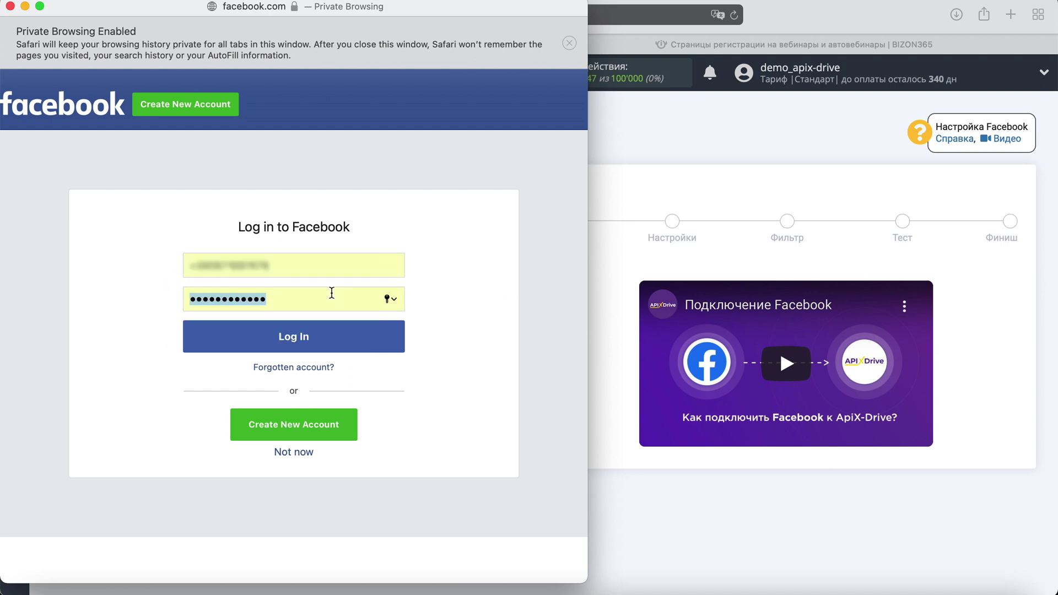
pyautogui.click(355, 330)
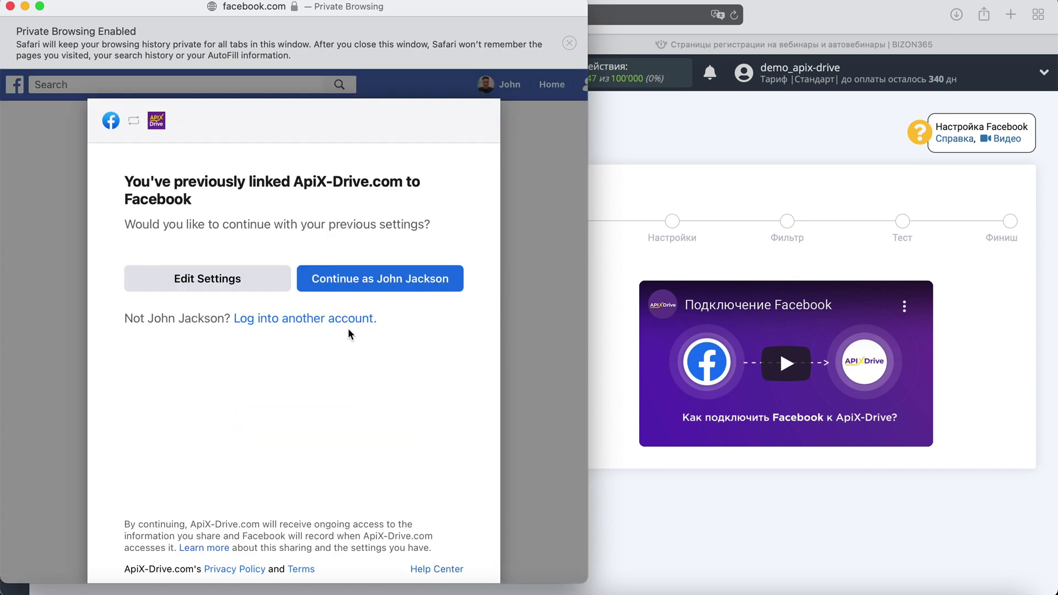
# Step: Edit the Facebook link settings, keeping both pages selected and all permissions granted, and finish the authorization
pyautogui.click(258, 281)
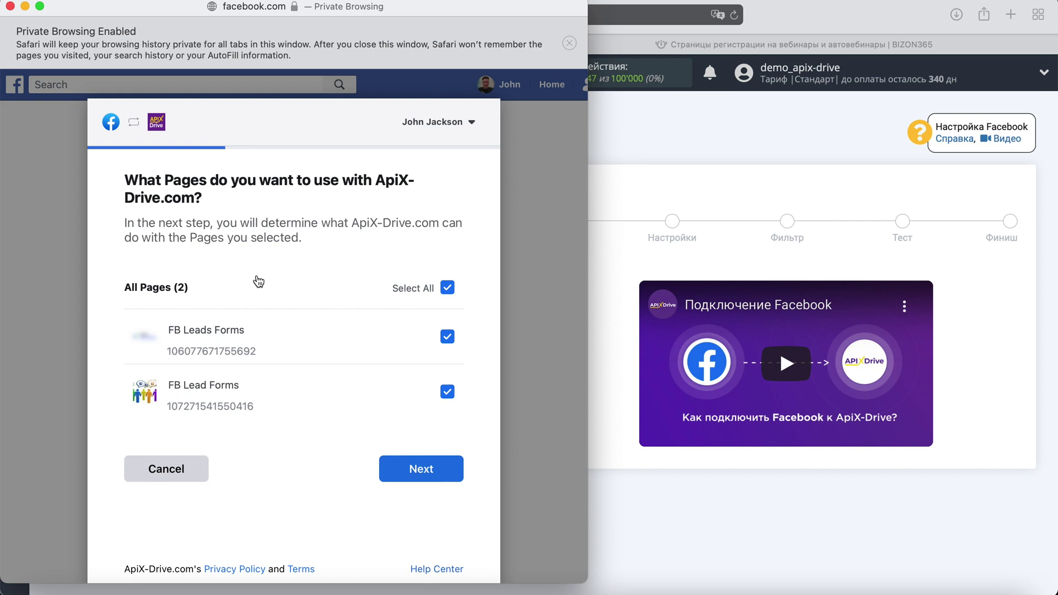
pyautogui.click(458, 469)
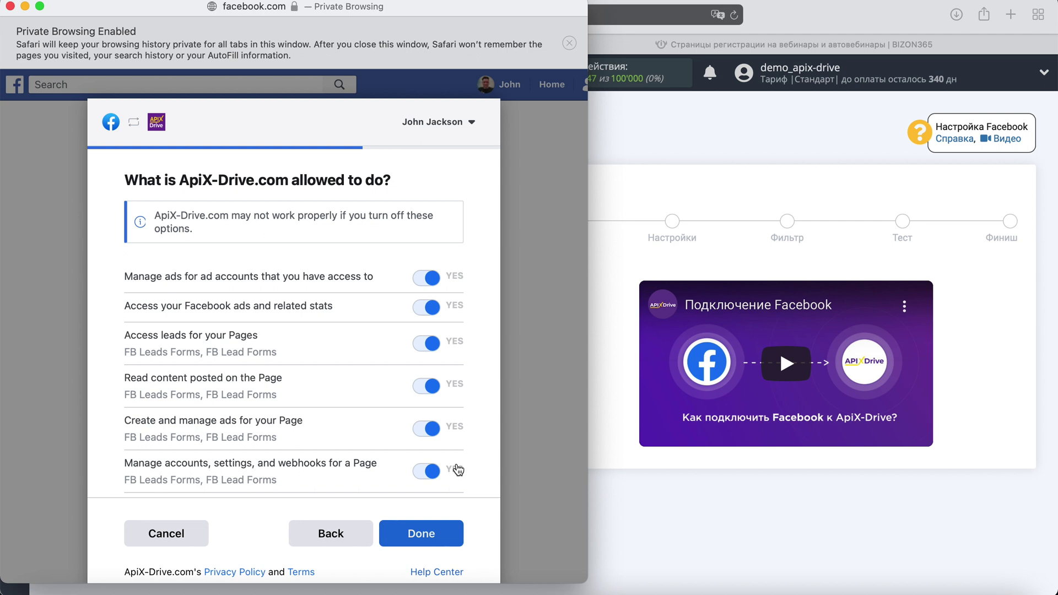
pyautogui.click(449, 532)
pyautogui.click(296, 306)
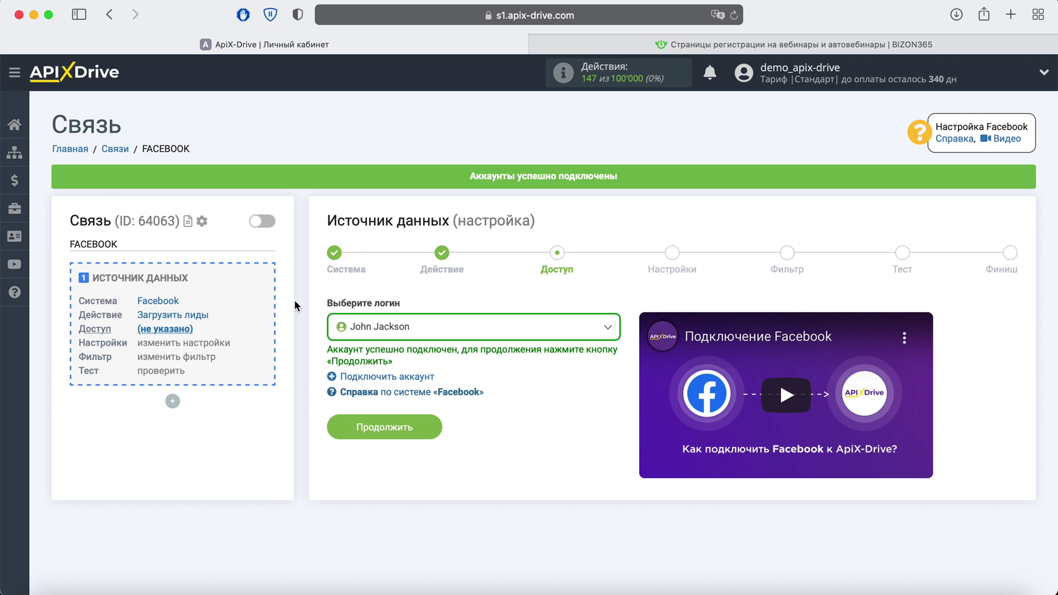
# Step: Select the newly connected Facebook account as the source login and continue to the settings
pyautogui.click(604, 327)
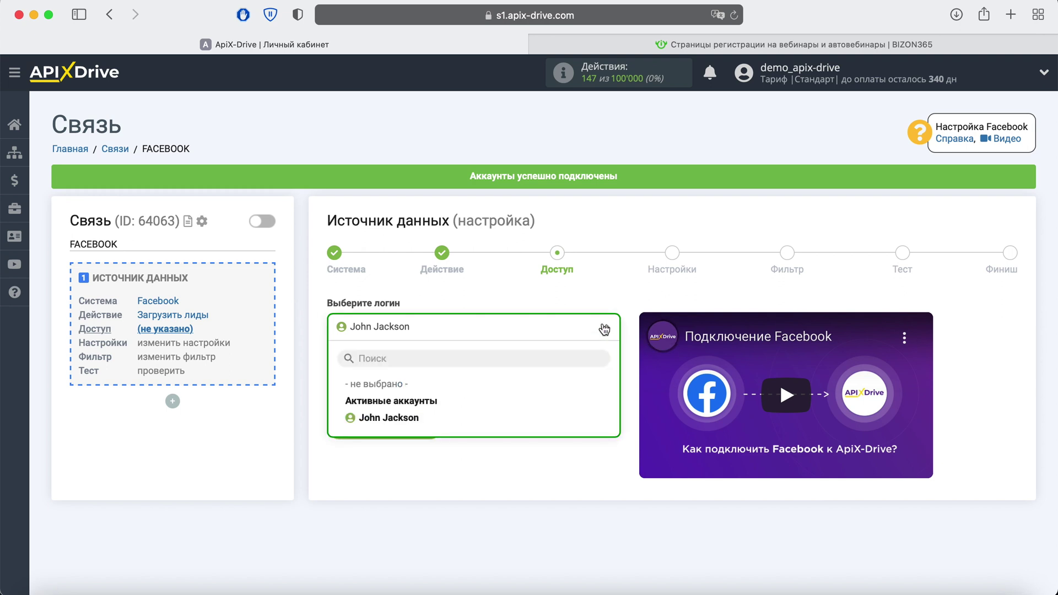
pyautogui.click(421, 417)
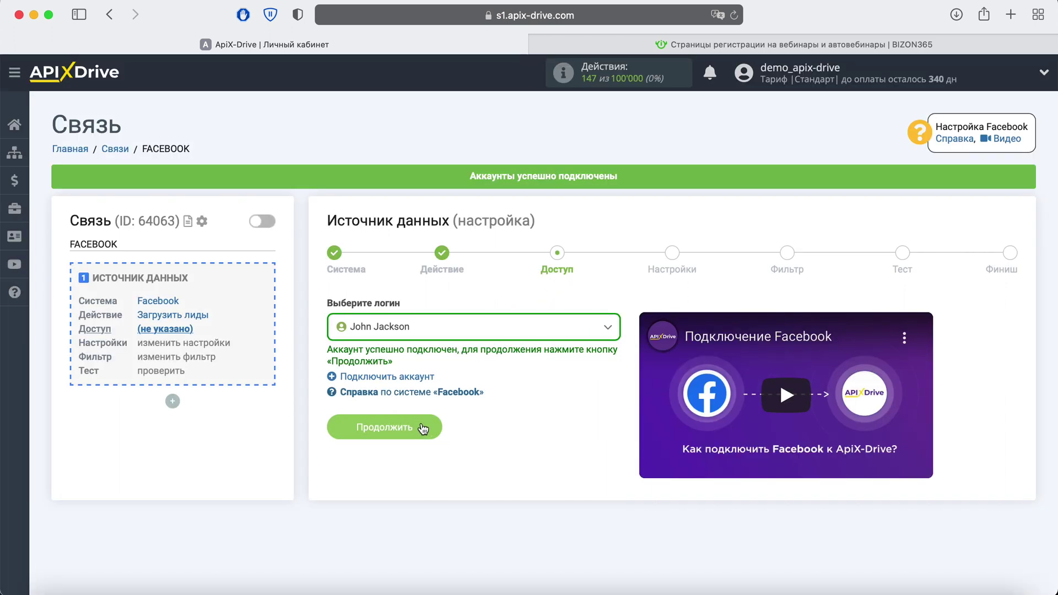
pyautogui.click(425, 427)
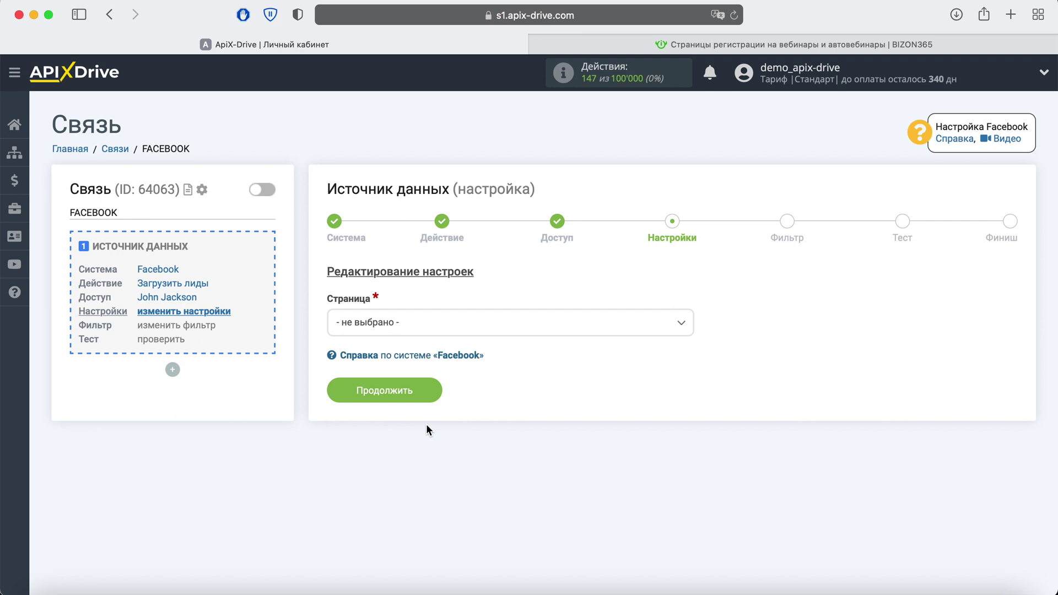
# Step: Set the page to FB Leads Forms, choose «Нет, настроить формы индивидуально» with only FB Lead Form 20.05.2021 ticked, and continue
pyautogui.click(462, 333)
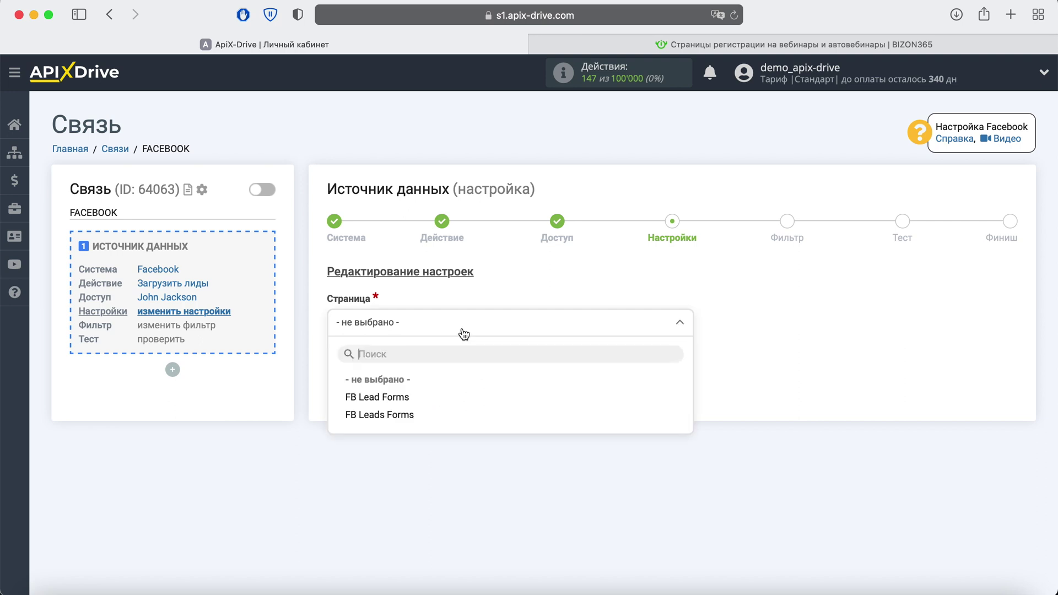
pyautogui.click(402, 414)
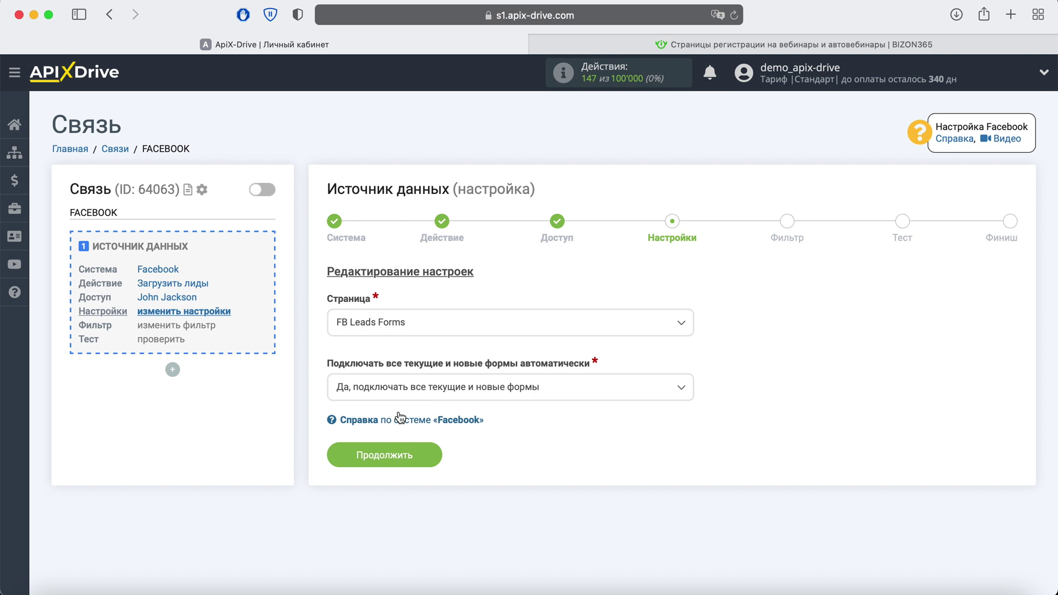
pyautogui.click(558, 391)
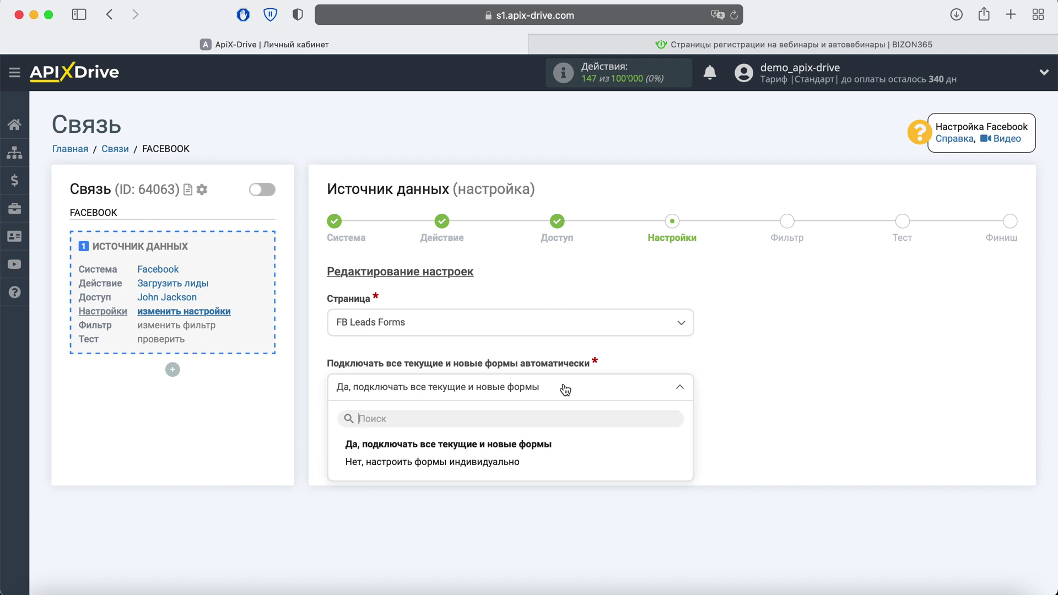
pyautogui.click(492, 464)
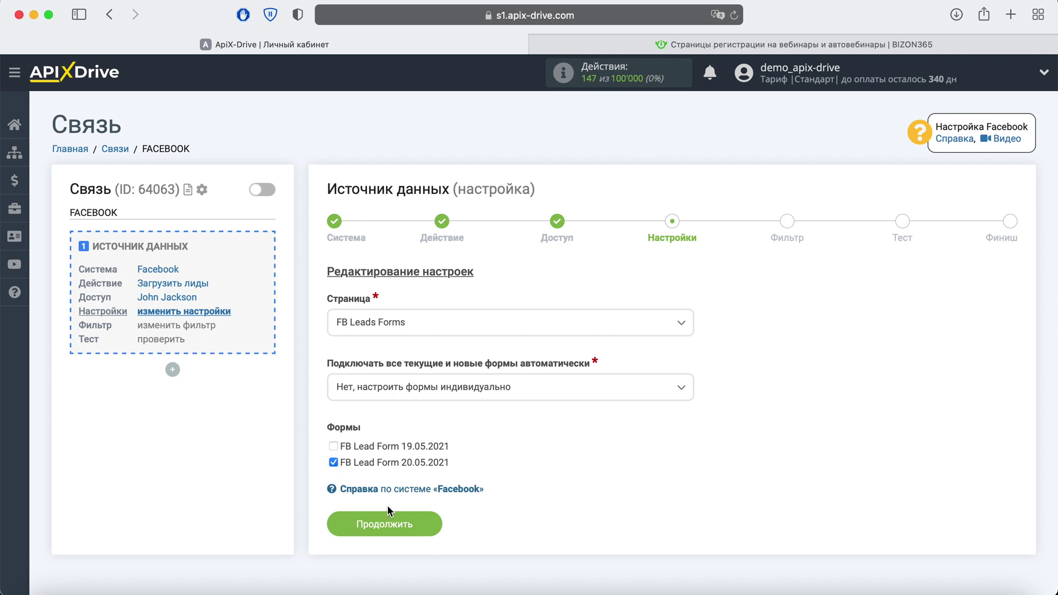
pyautogui.click(437, 524)
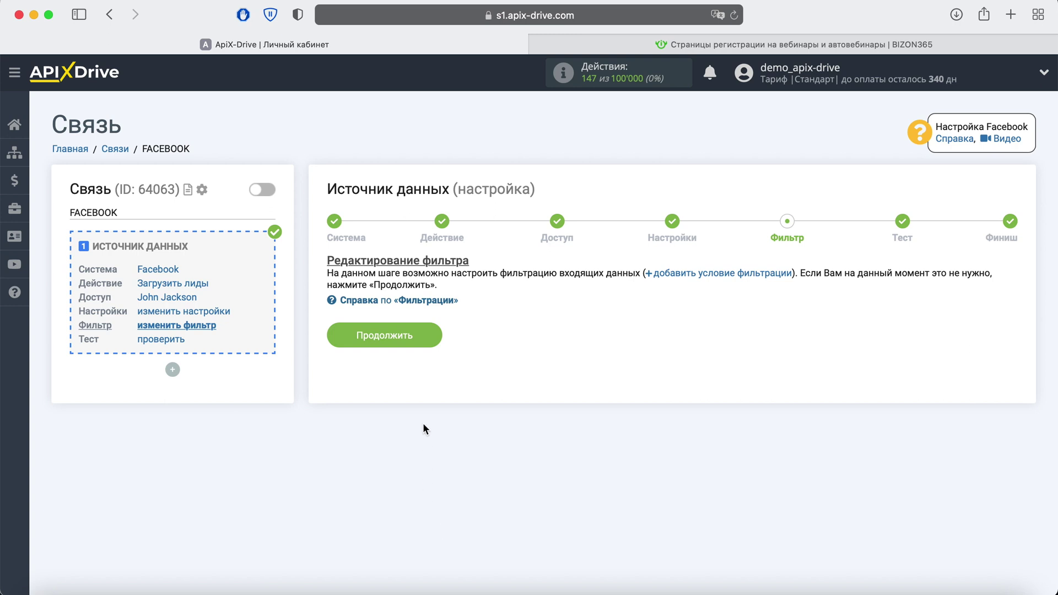
# Step: Skip the incoming data filter and accept the Facebook test data to complete the data source setup
pyautogui.click(438, 335)
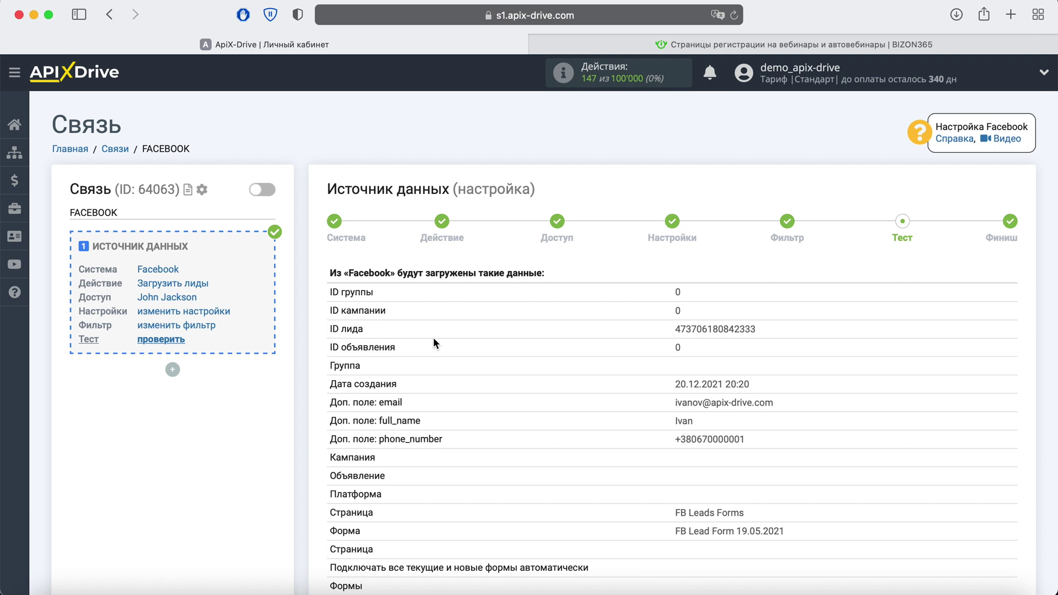
pyautogui.scroll(-3, 433, 337)
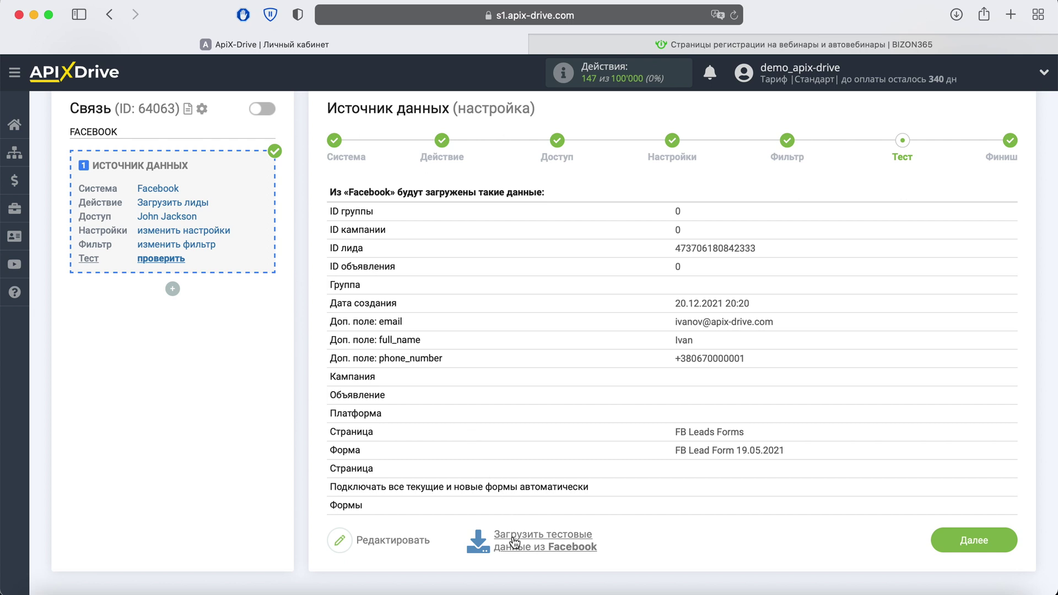
pyautogui.click(993, 540)
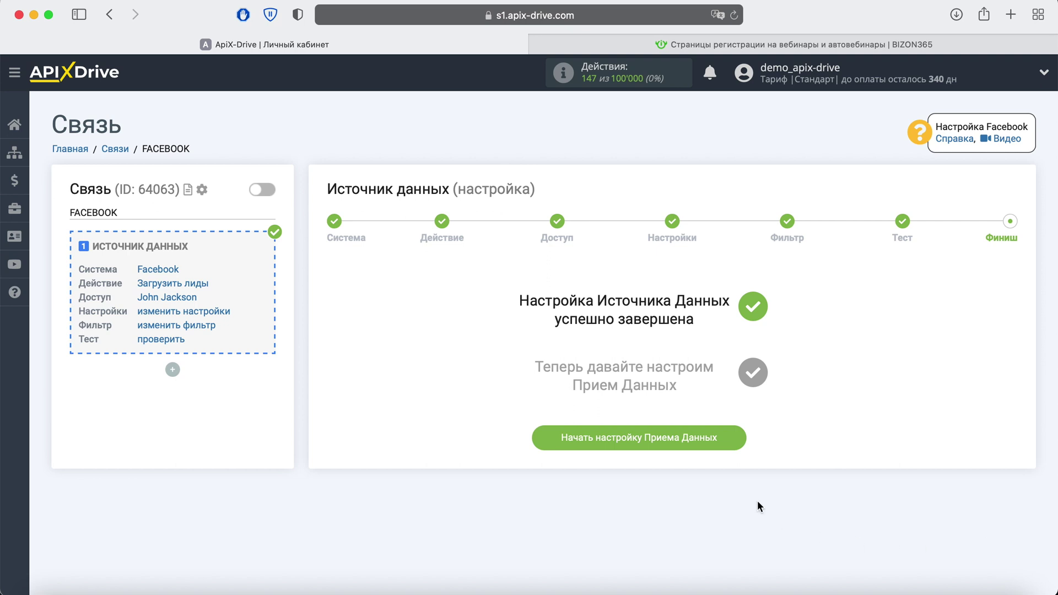
# Step: Start the data reception setup and set Бизон 365 as the receiving system
pyautogui.click(726, 437)
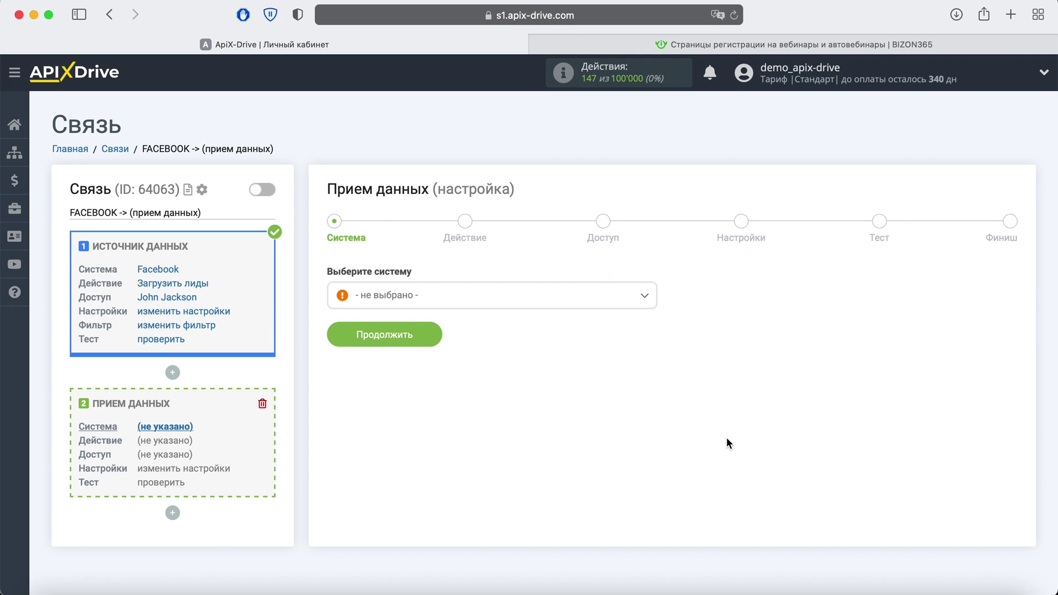
pyautogui.click(620, 296)
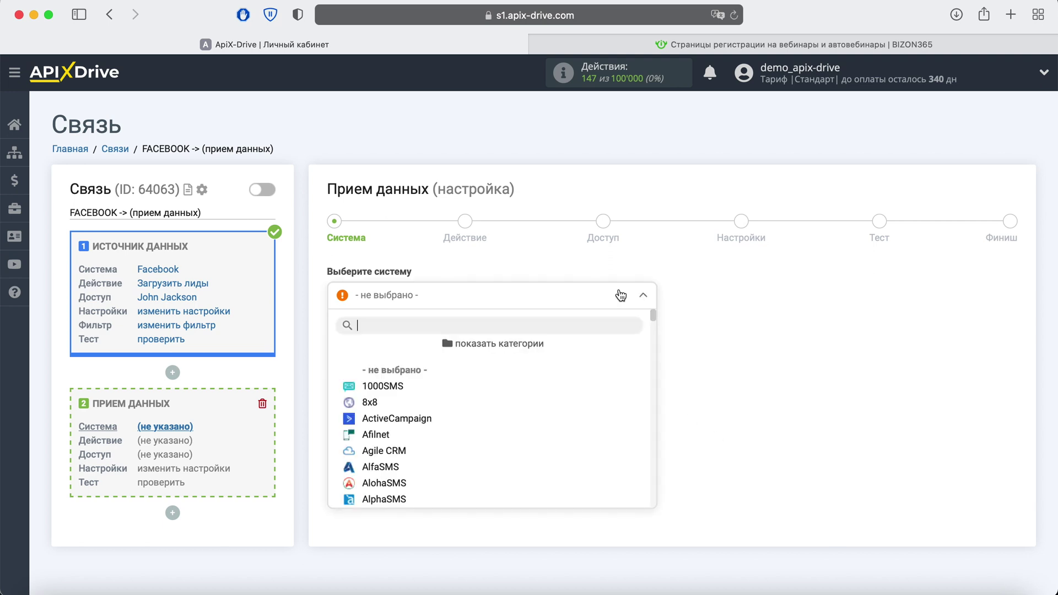
pyautogui.scroll(-6, 616, 410)
pyautogui.scroll(-20, 615, 410)
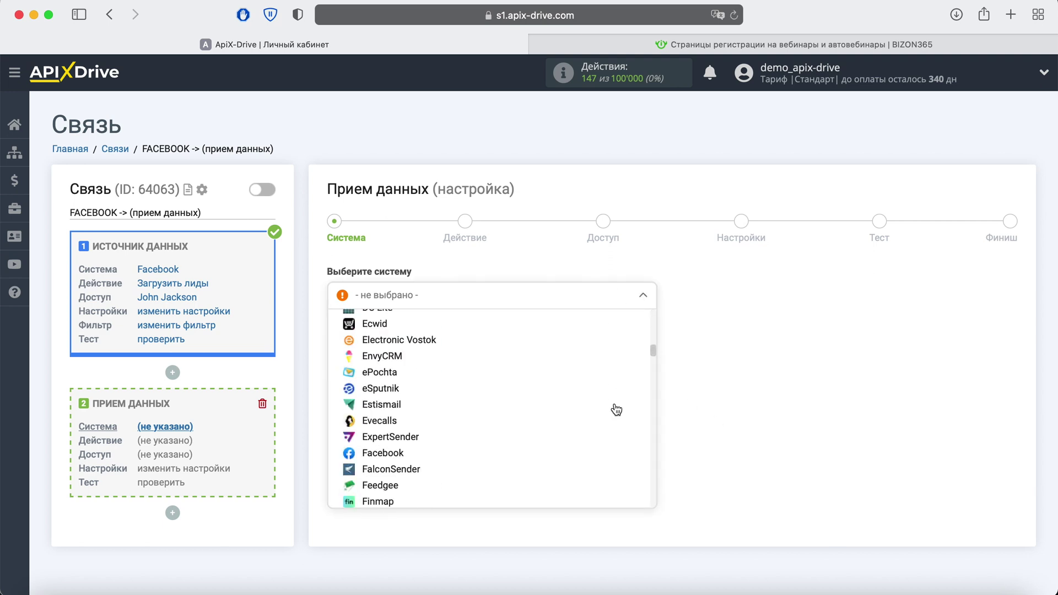
pyautogui.scroll(-20, 616, 410)
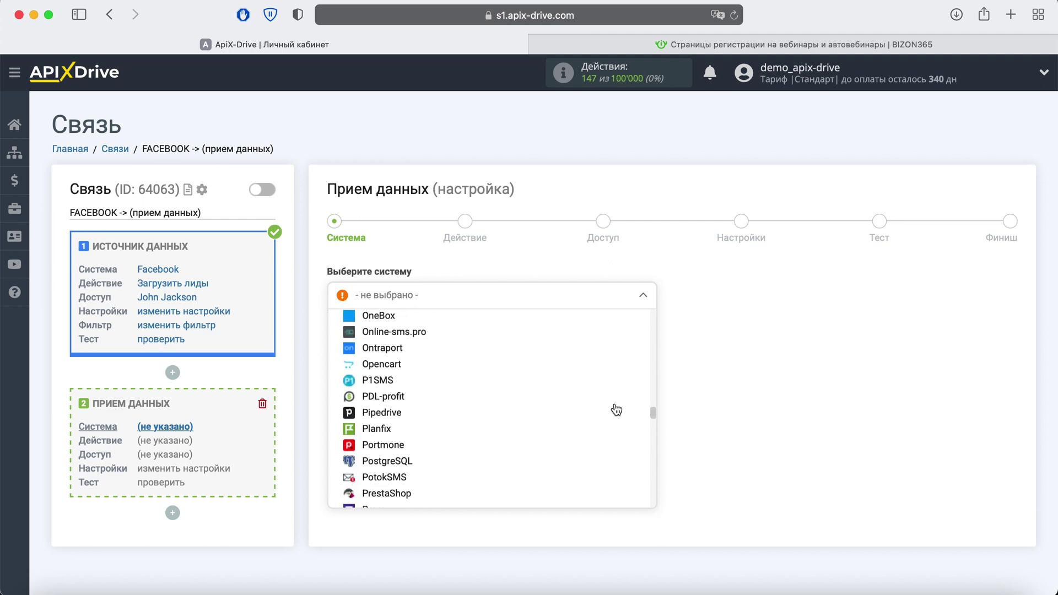
pyautogui.scroll(-20, 616, 410)
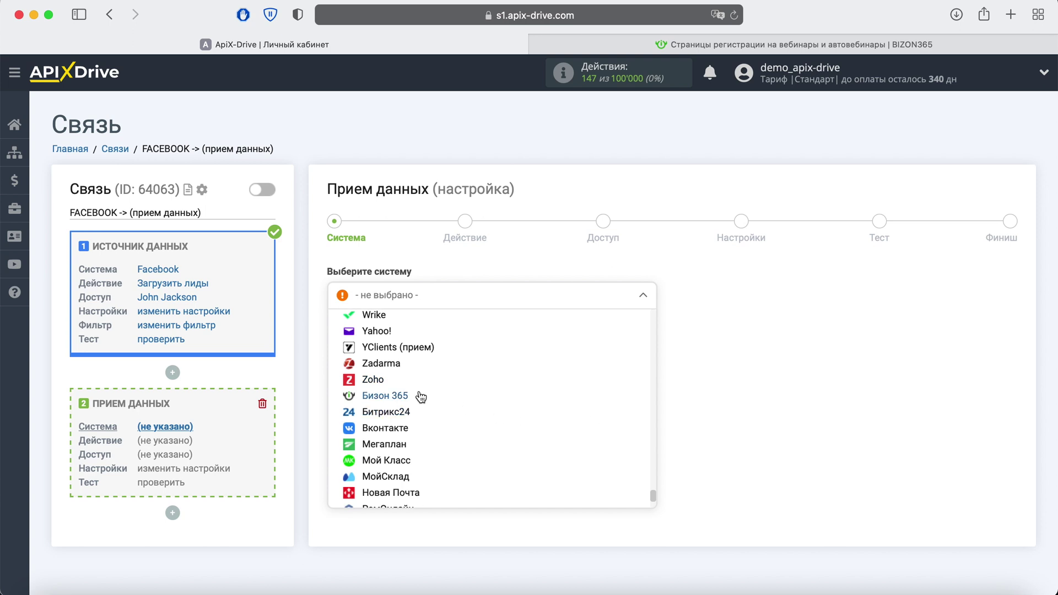
pyautogui.click(396, 398)
pyautogui.click(430, 338)
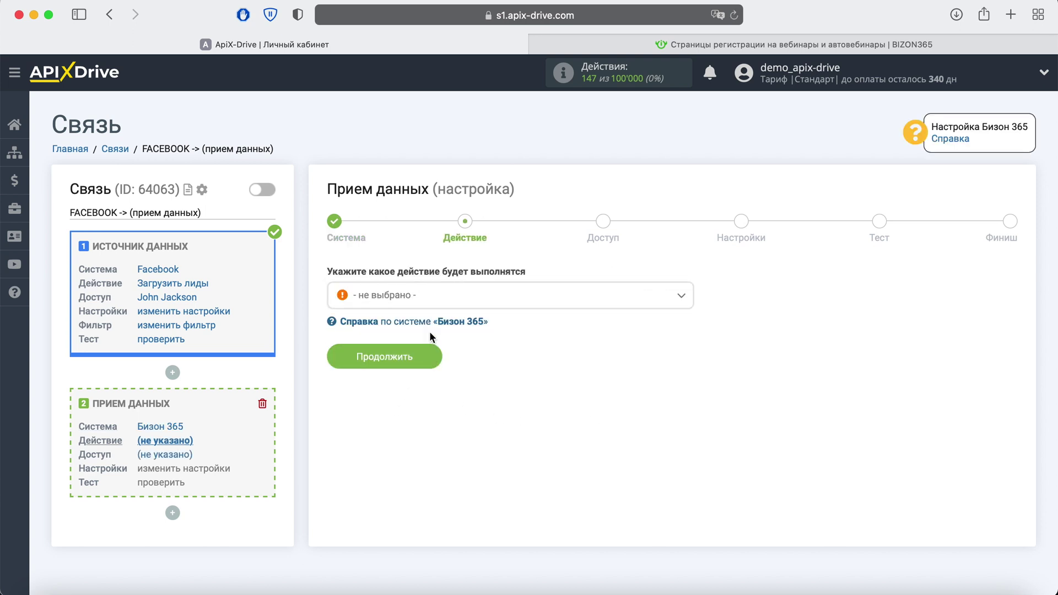
# Step: Set the Бизон 365 action to «Добавить подписчика в страницу регистрации вебинара» and continue to the access stage
pyautogui.click(477, 298)
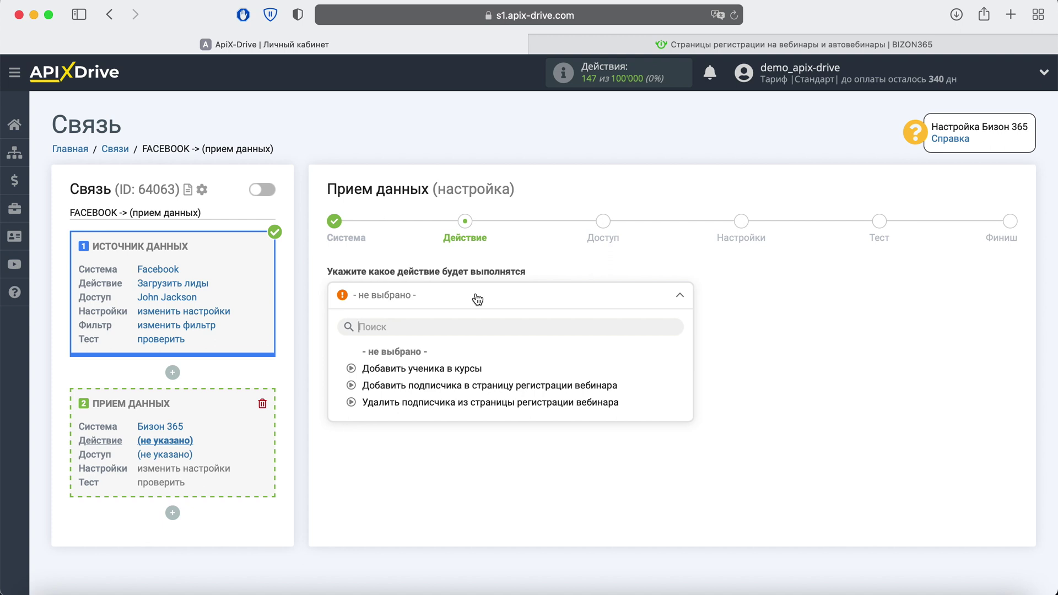
pyautogui.click(467, 387)
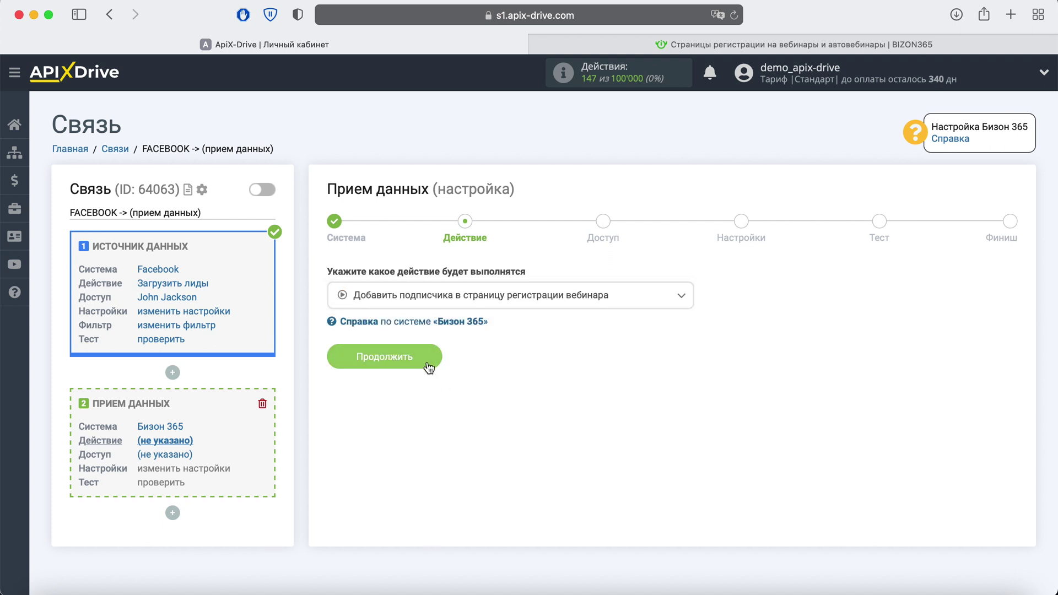
pyautogui.click(428, 364)
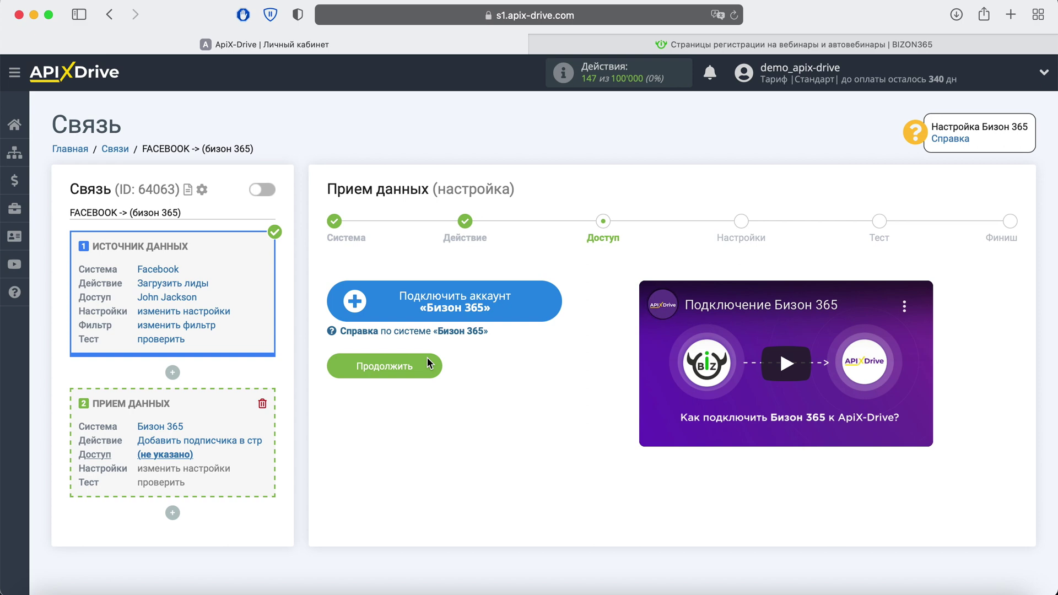
# Step: Connect a Бизон 365 account by pasting the login e-mail and the account password, and save the integration
pyautogui.click(547, 305)
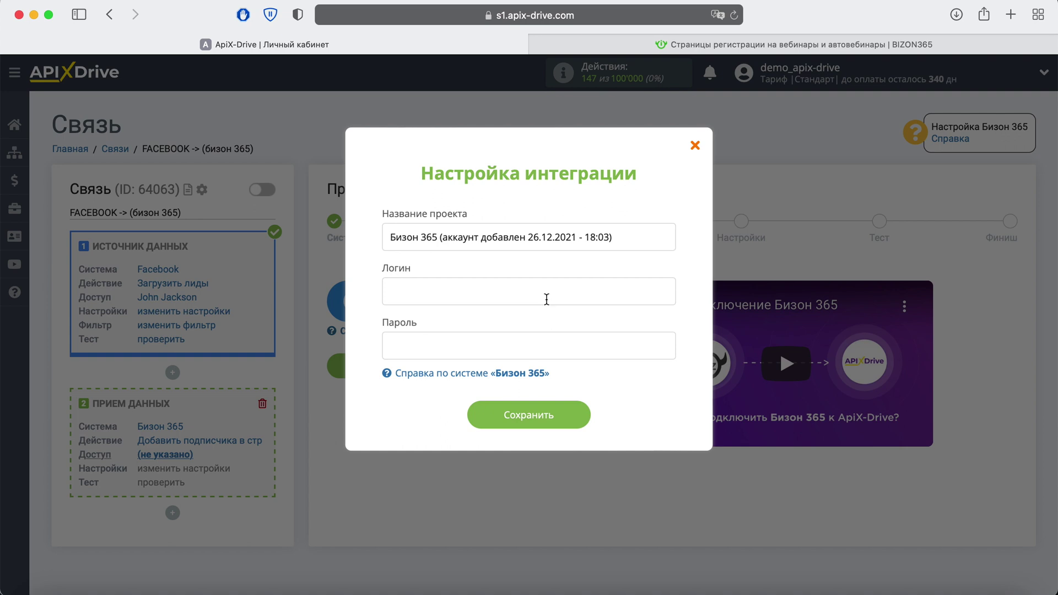
pyautogui.rightClick(488, 290)
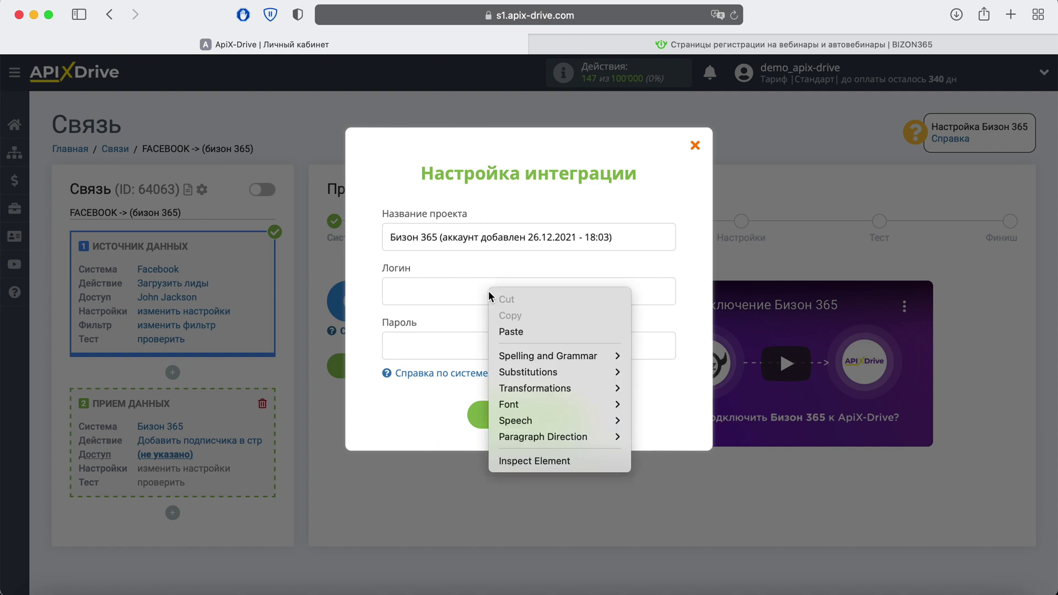
pyautogui.click(513, 330)
pyautogui.rightClick(465, 342)
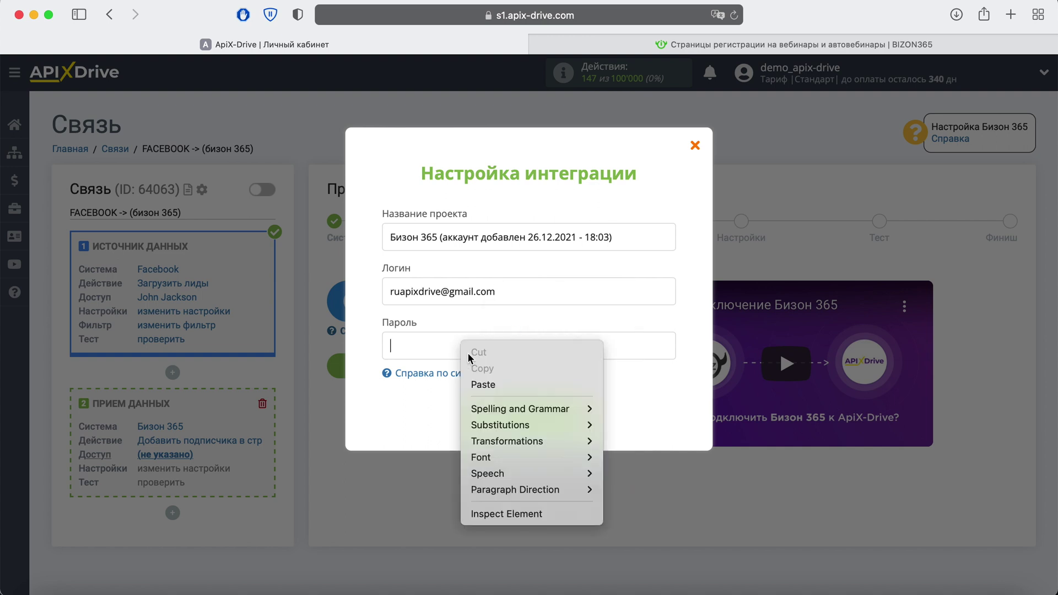
pyautogui.click(487, 379)
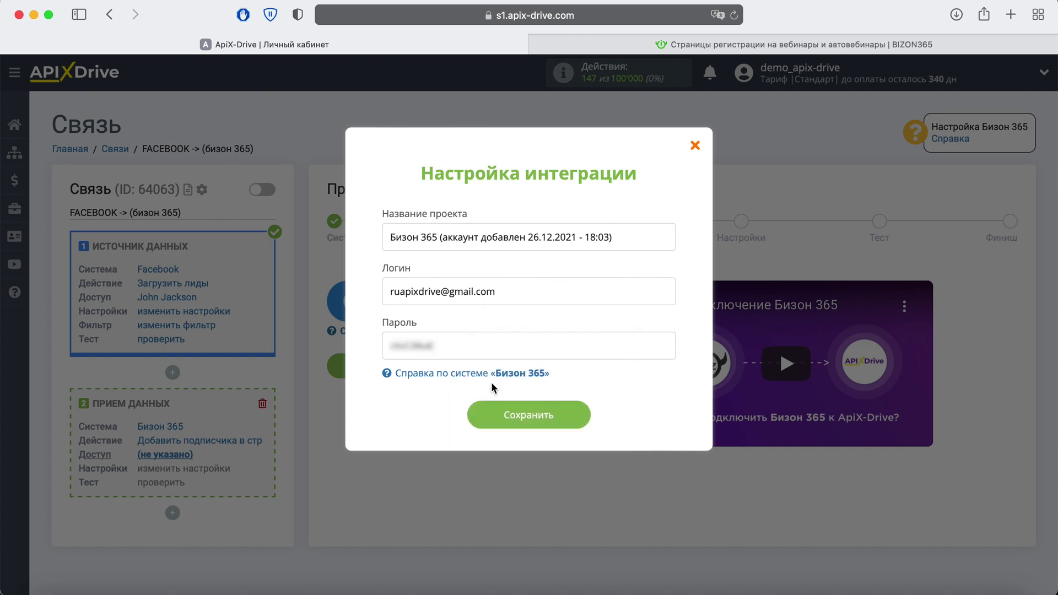
pyautogui.click(573, 415)
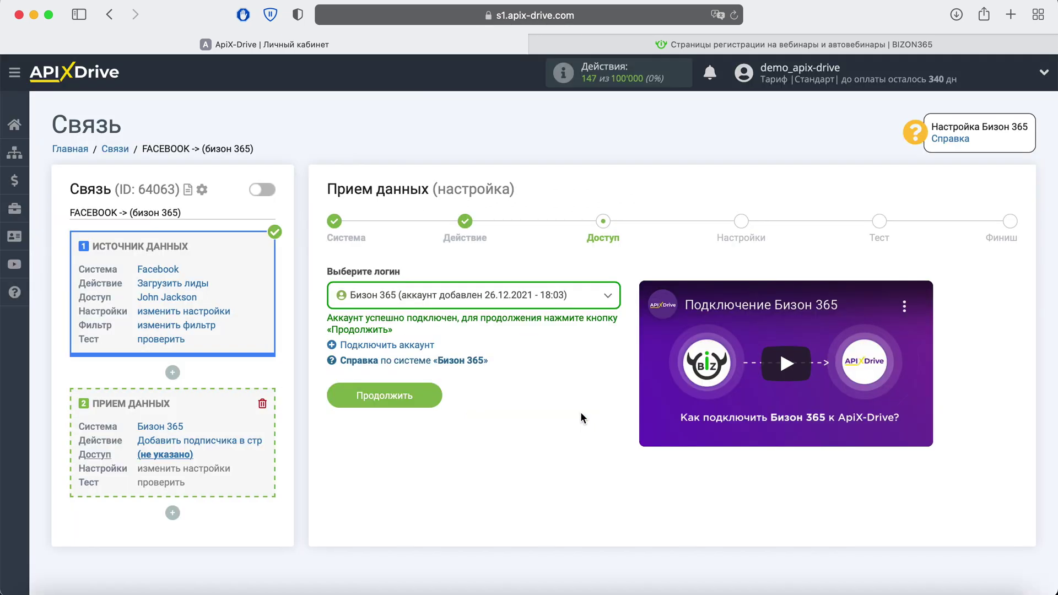
# Step: Choose the account «Бизон 365 (аккаунт добавлен 26.12.2021 - 18:03)» as the access login and continue to the settings stage
pyautogui.click(608, 297)
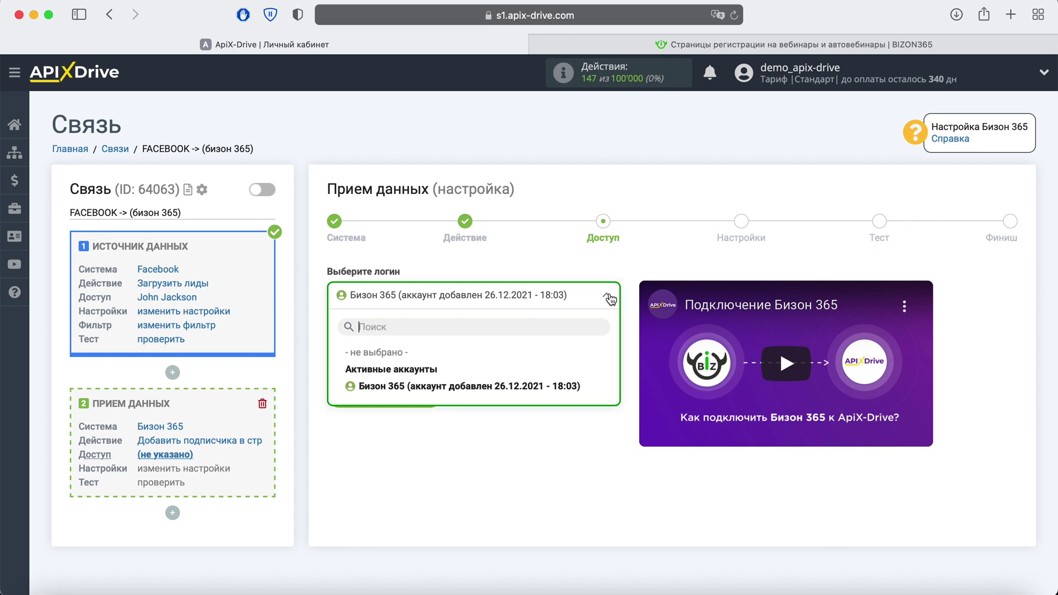
pyautogui.click(456, 392)
pyautogui.click(428, 391)
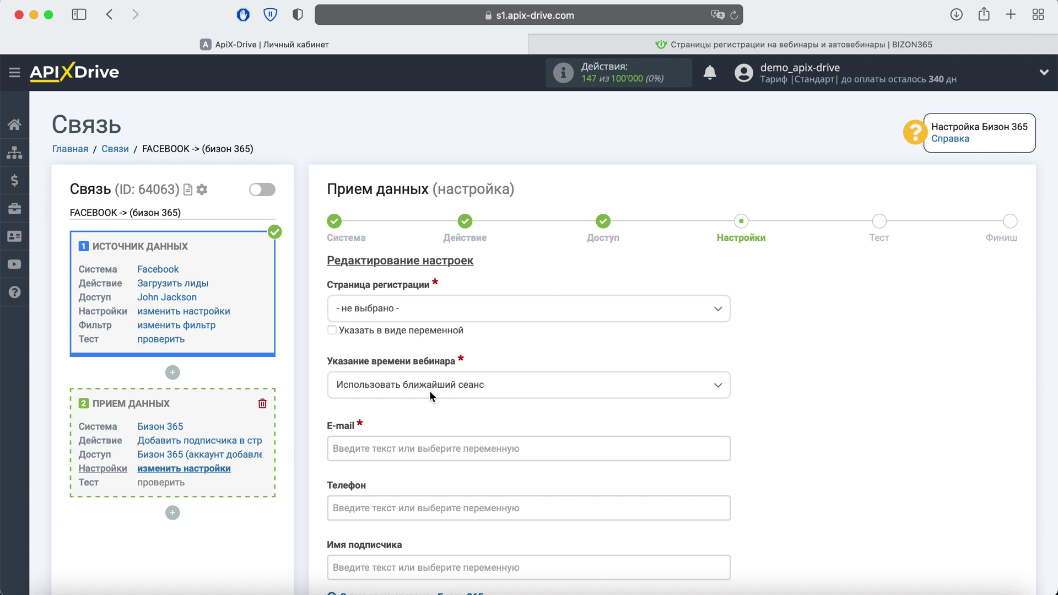
# Step: Map E-mail to the Facebook variable «Доп. поле: email» and Телефон to «Доп. поле: phone_number»
pyautogui.click(389, 448)
pyautogui.scroll(-5, 390, 448)
pyautogui.scroll(-4, 607, 358)
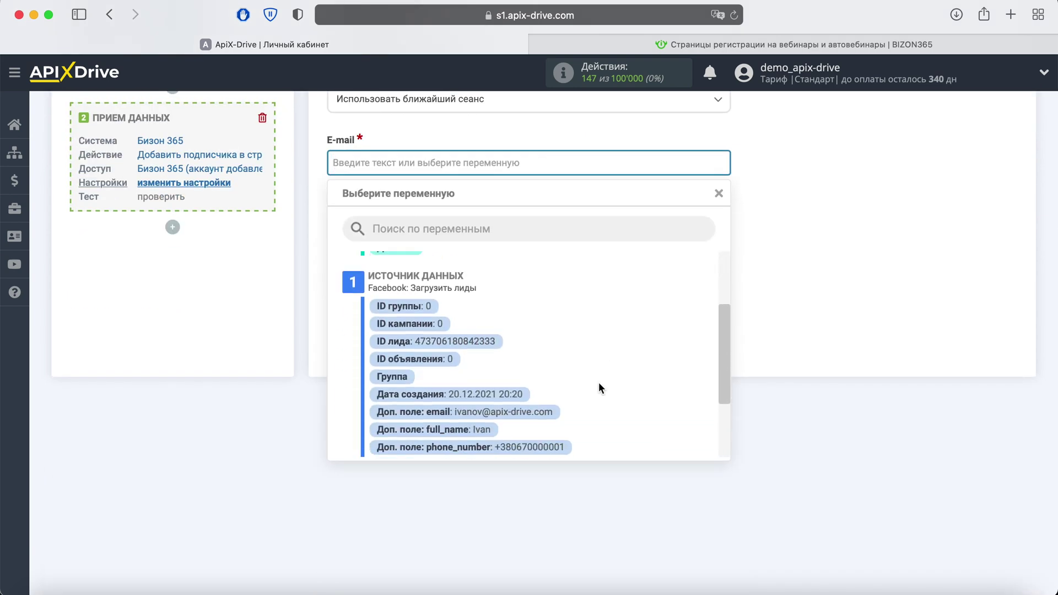
pyautogui.click(540, 414)
pyautogui.click(460, 226)
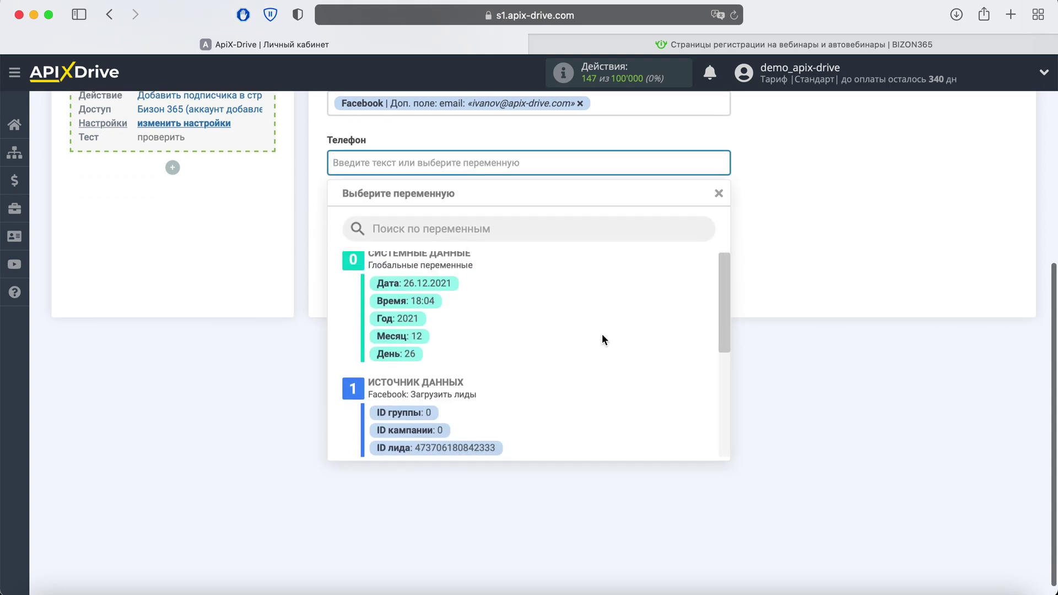
pyautogui.scroll(-4, 601, 336)
pyautogui.click(565, 435)
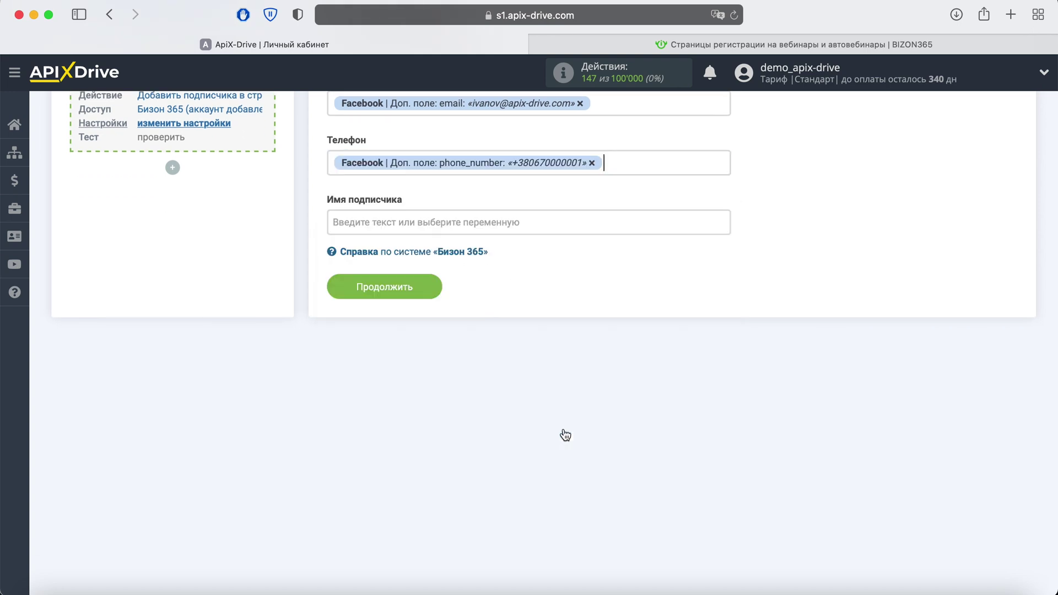
# Step: Map Имя подписчика to the Facebook variable «Доп. поле: full_name»
pyautogui.click(459, 223)
pyautogui.scroll(-3, 653, 375)
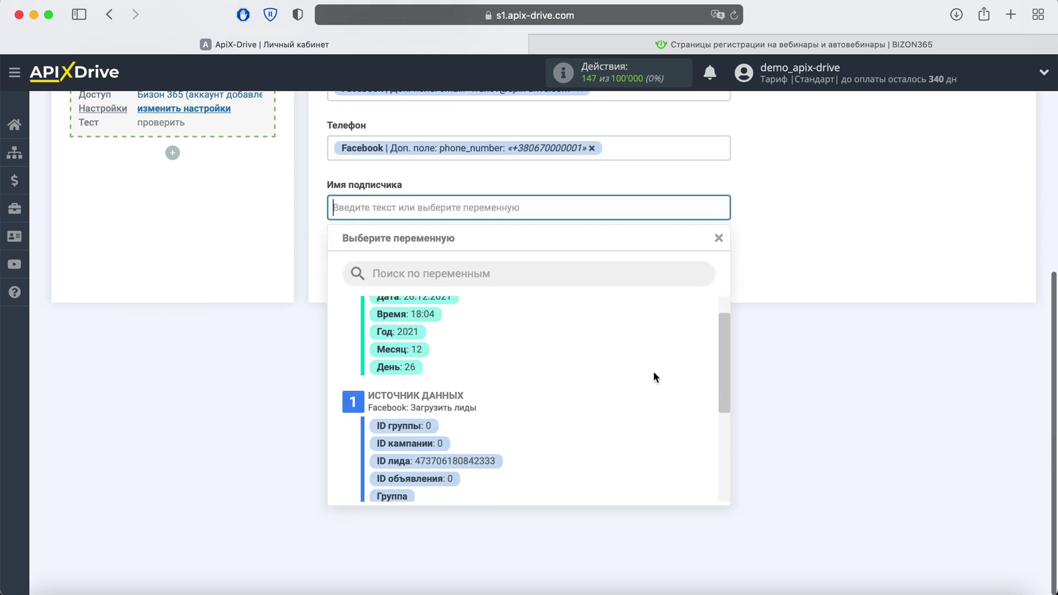
pyautogui.scroll(-2, 652, 372)
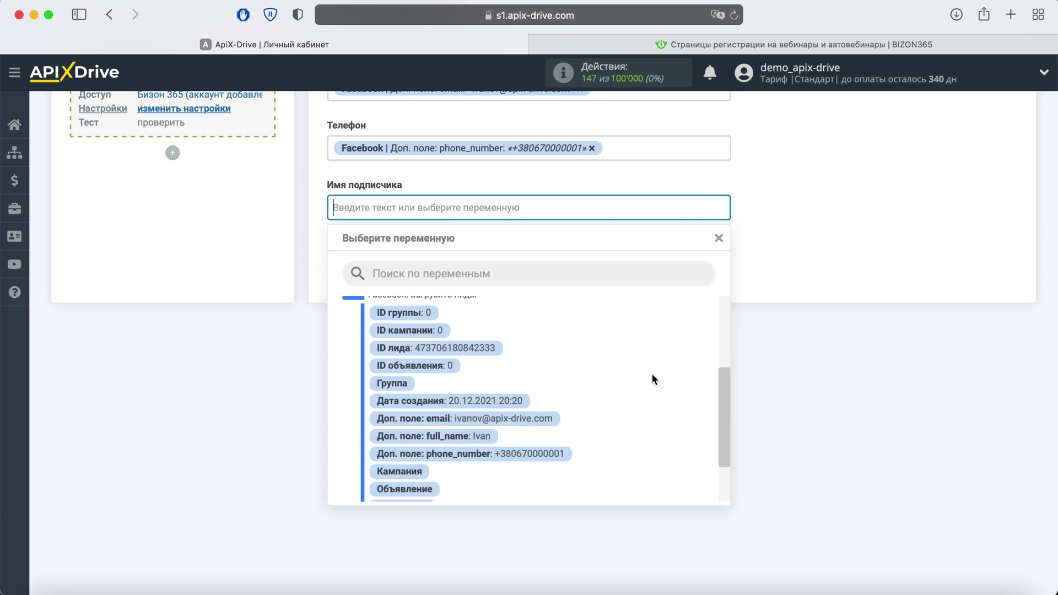
pyautogui.click(490, 436)
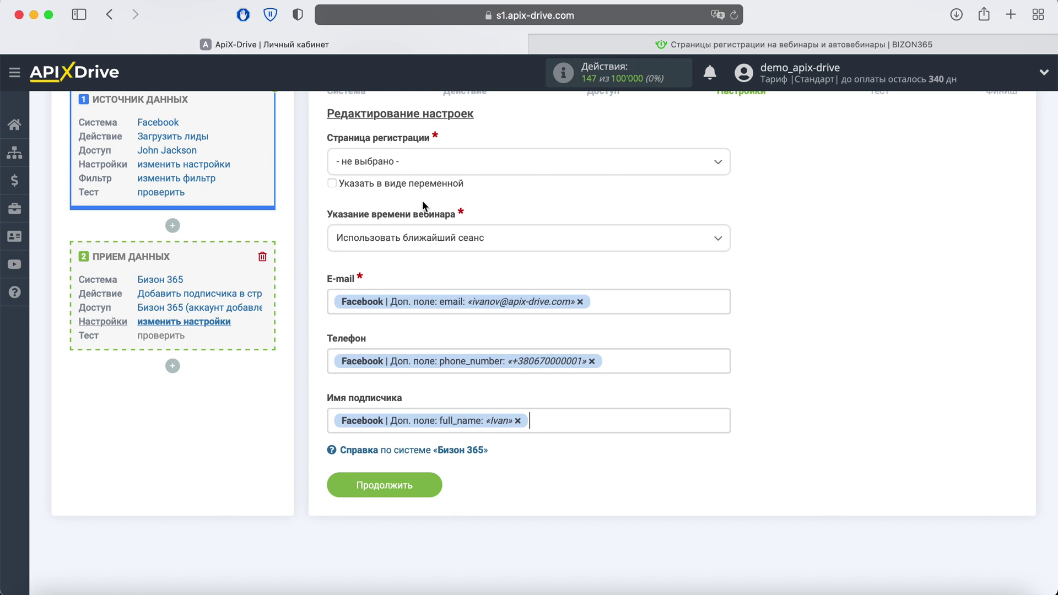
# Step: Set the registration page to ApiX-Drive_Page and the webinar time to «Использовать ближайший сеанс», and continue to the test stage
pyautogui.click(418, 161)
pyautogui.click(400, 237)
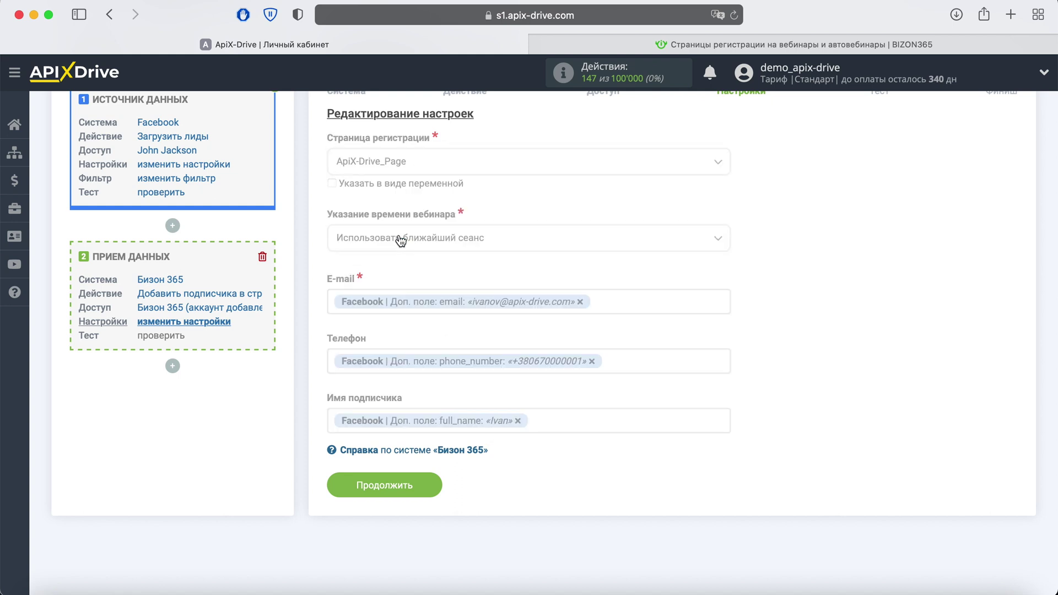
pyautogui.click(401, 240)
pyautogui.click(439, 302)
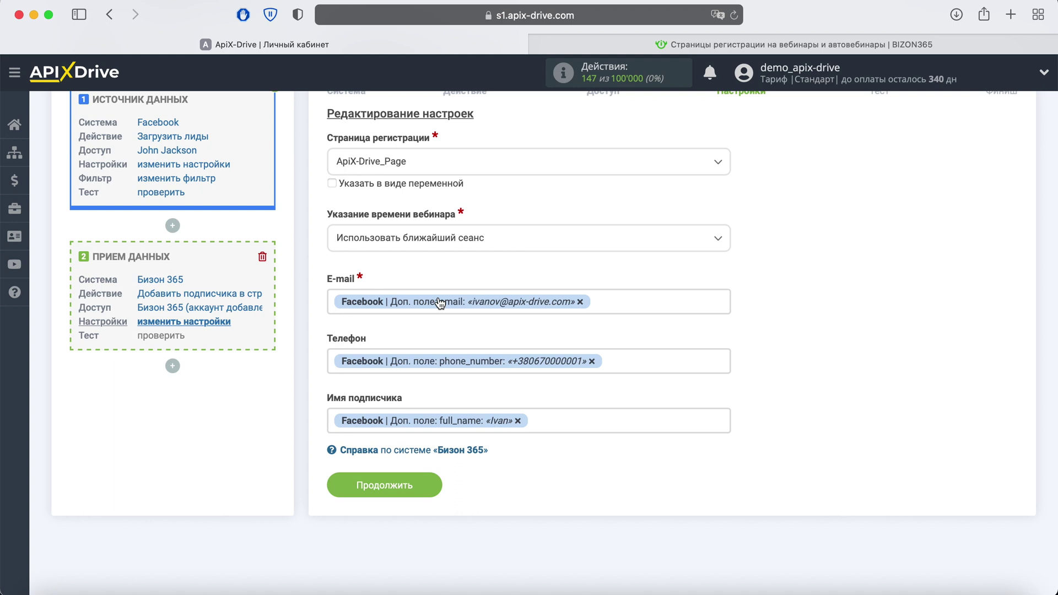
pyautogui.click(428, 484)
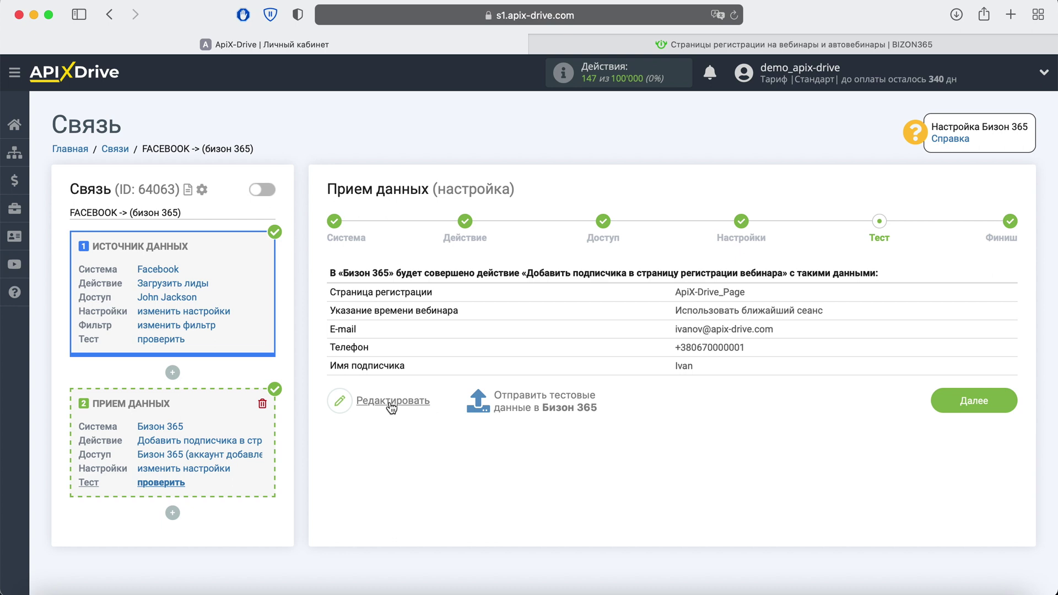
# Step: Send the test data to Бизон 365 and check the registration page's subscriber list in BIZON365
pyautogui.click(530, 406)
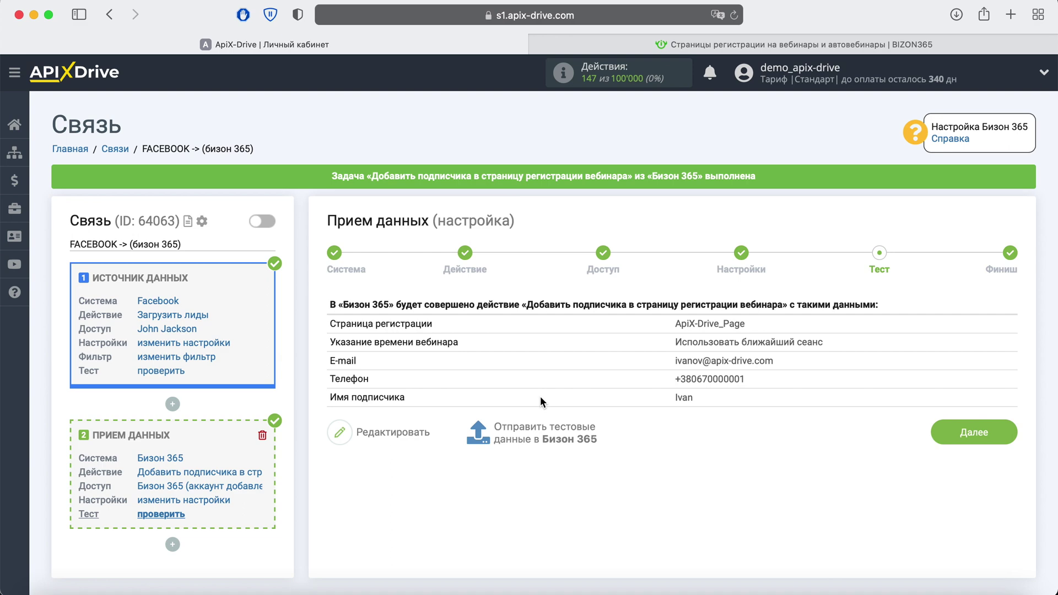
pyautogui.click(686, 45)
pyautogui.click(573, 380)
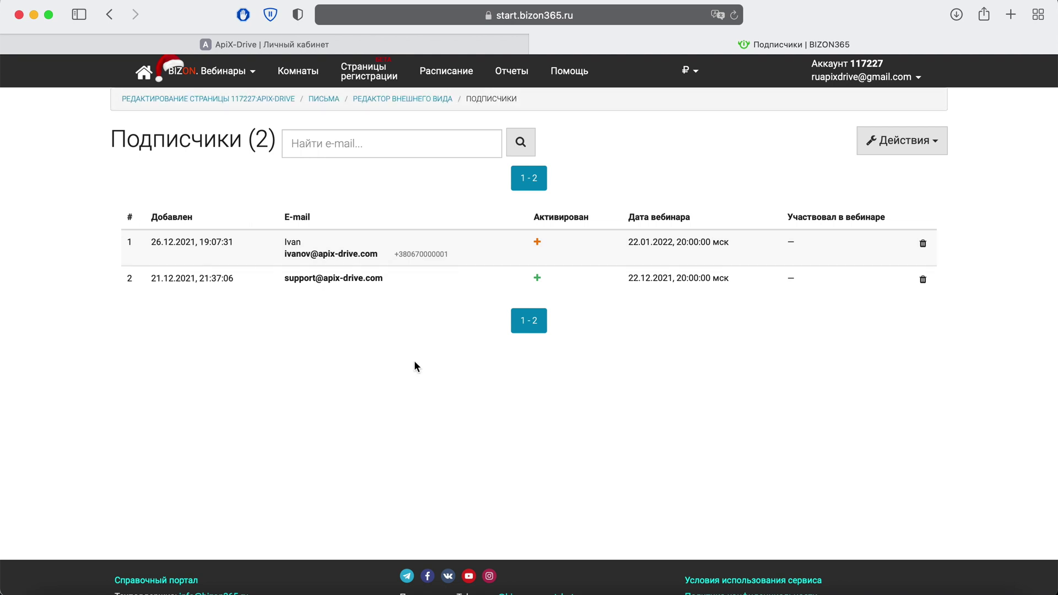
# Step: Return to ApiX-Drive, finish the data reception setup and enable automatic updating for the connection
pyautogui.click(275, 44)
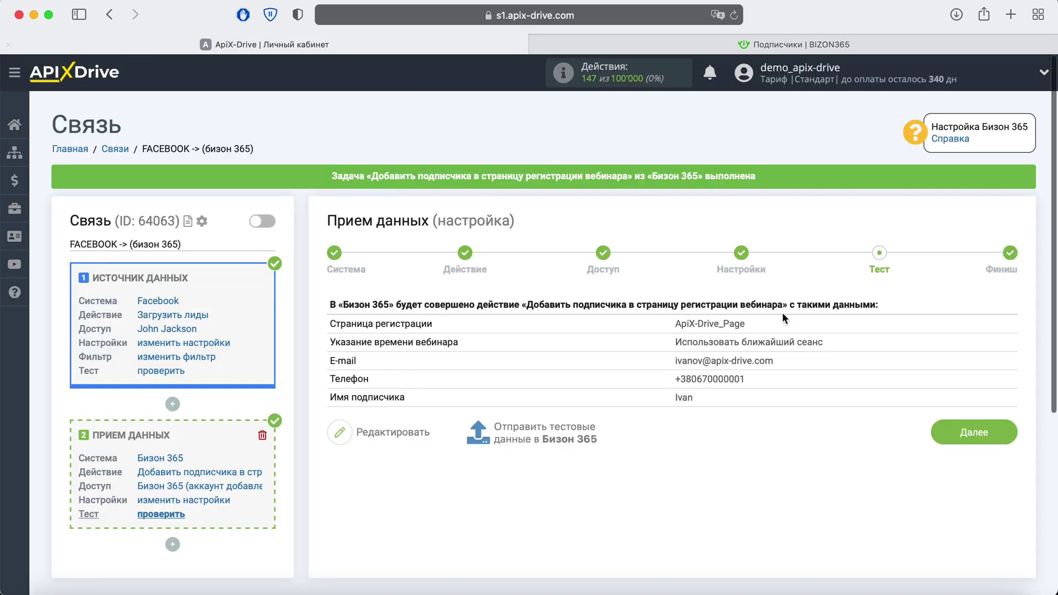
pyautogui.click(981, 433)
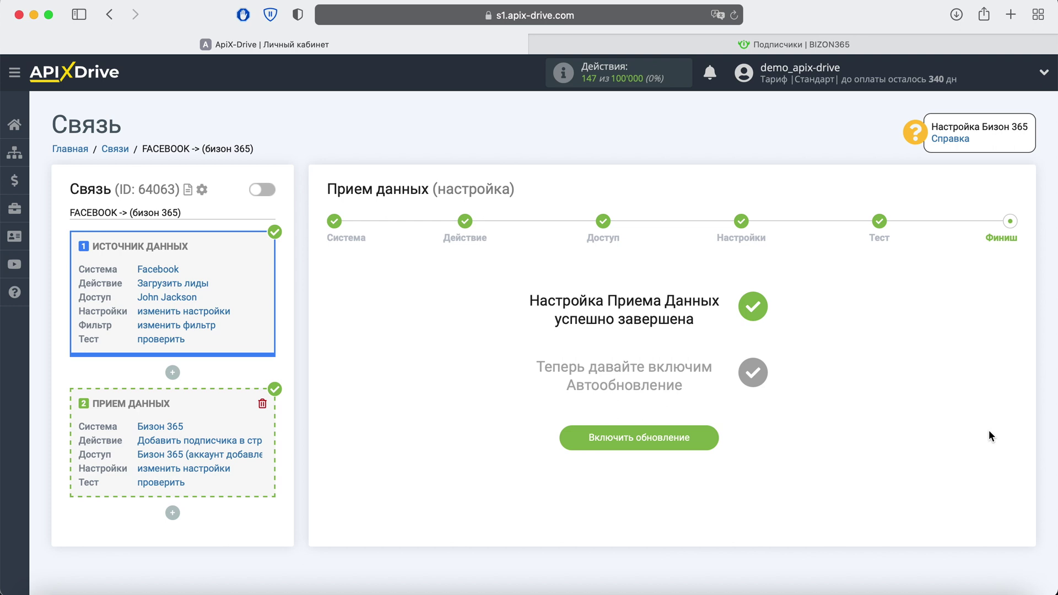
pyautogui.click(707, 436)
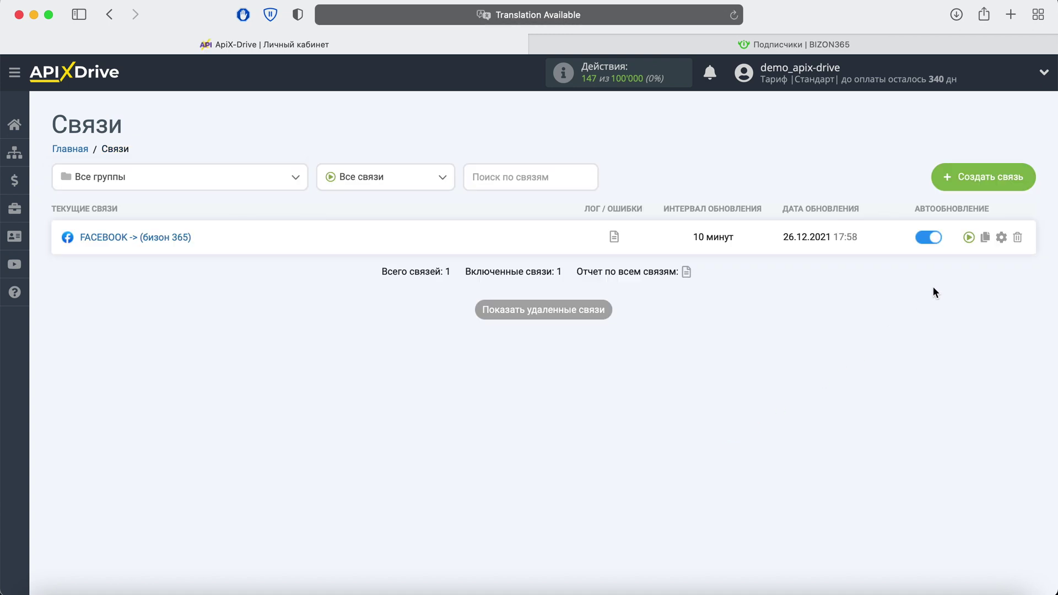
# Step: Set the update interval of the FACEBOOK -> (бизон 365) connection to 5 минут and save its settings
pyautogui.click(1001, 238)
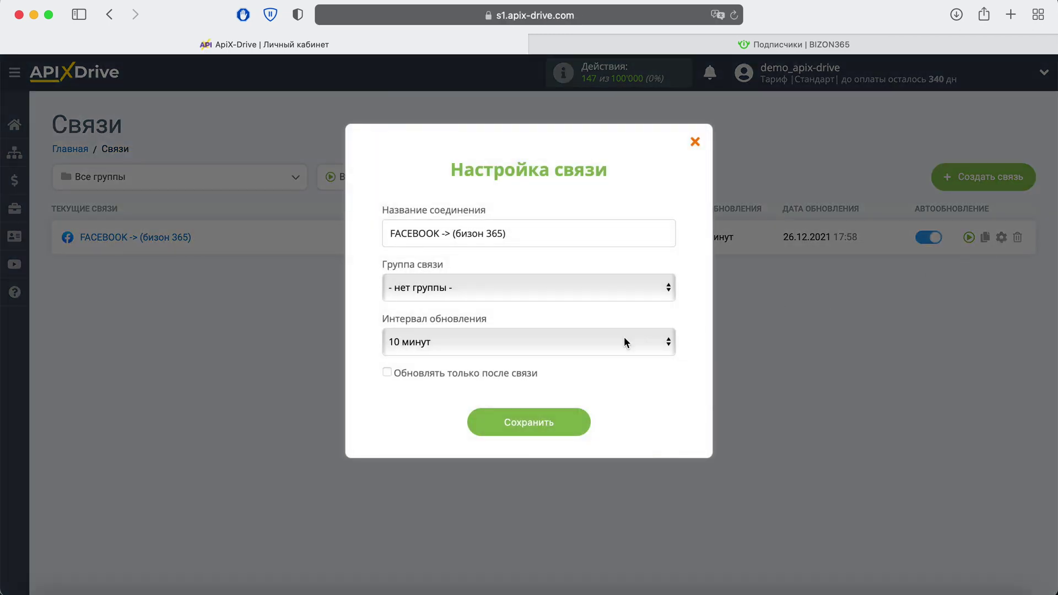
pyautogui.click(623, 342)
pyautogui.click(557, 317)
pyautogui.click(573, 422)
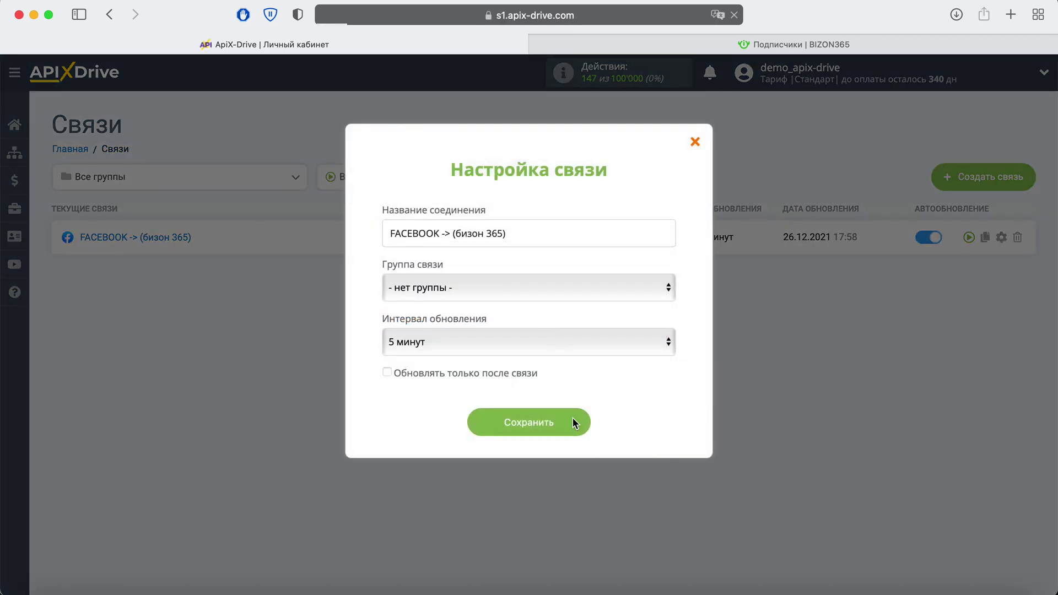